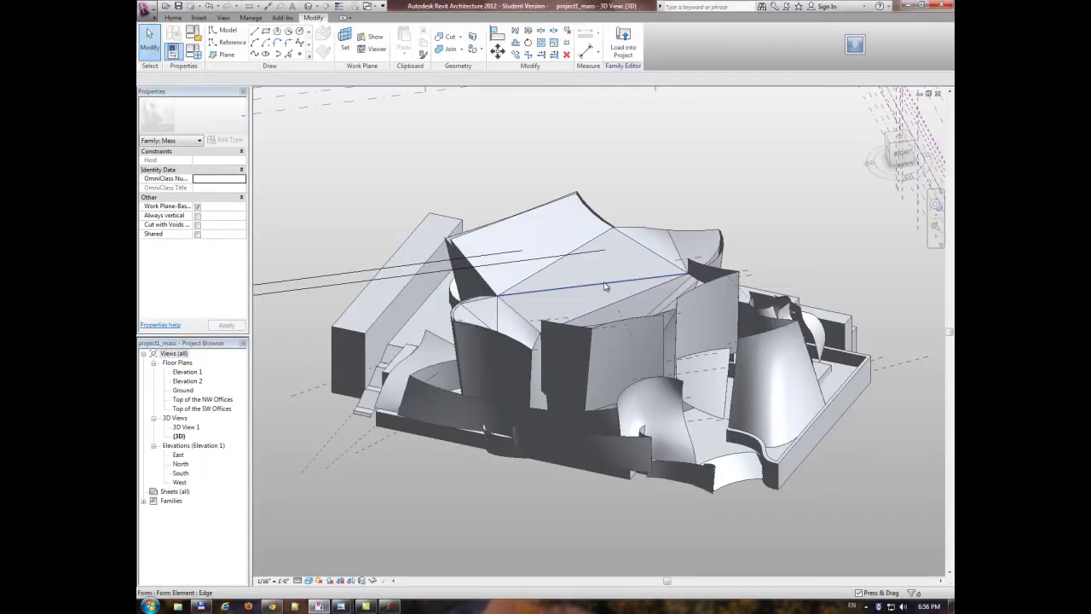
Orbit the concert hall mass to inspect its curved walls, turning off X-Ray on the form.
click(604, 286)
shift+middle_drag(604, 286, 807, 356)
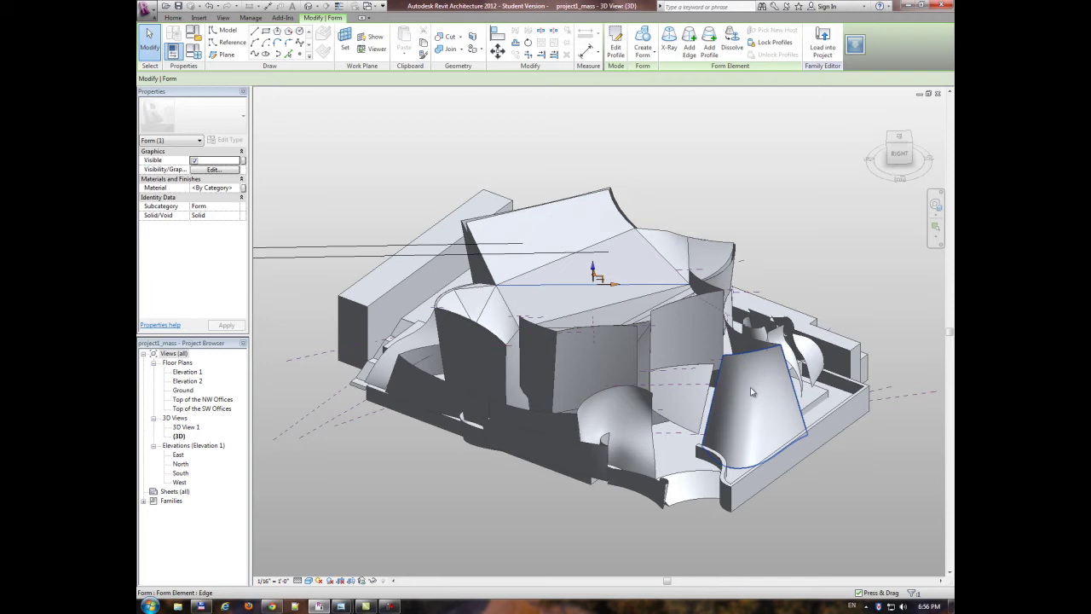
click(634, 417)
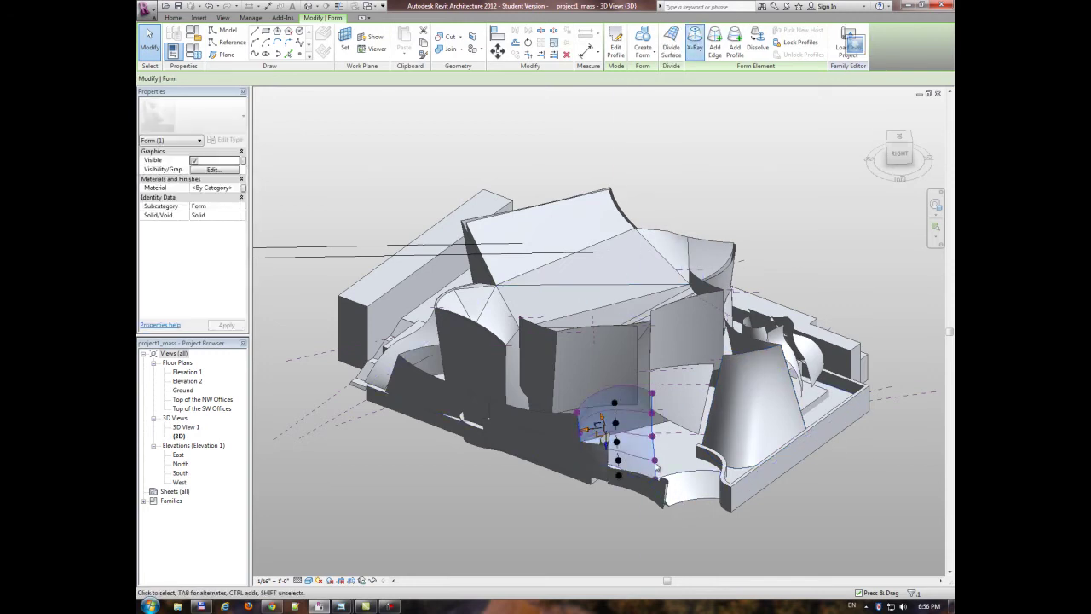
click(692, 53)
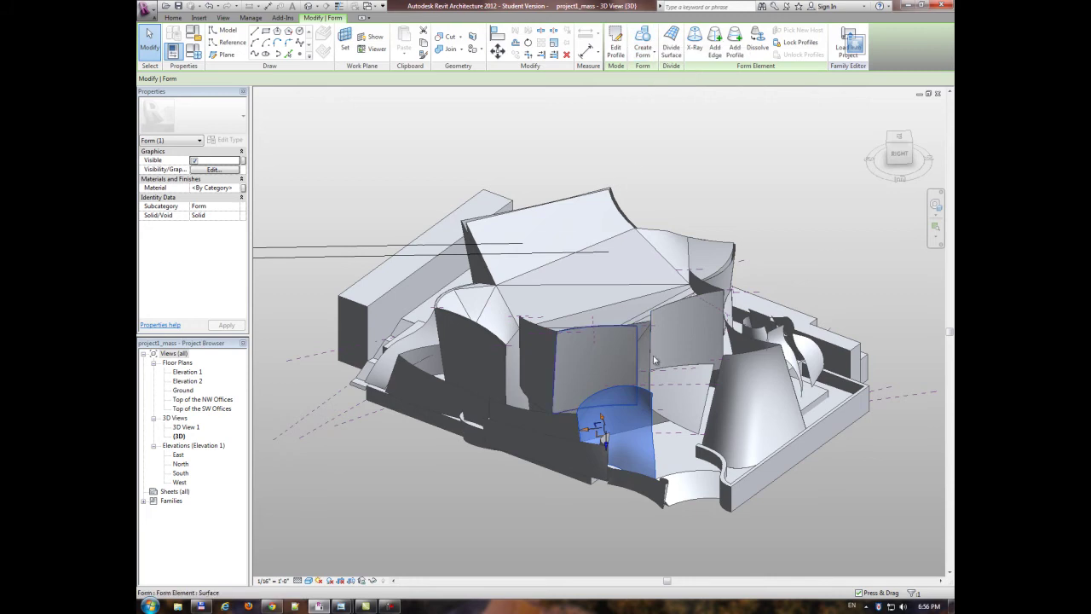
click(666, 333)
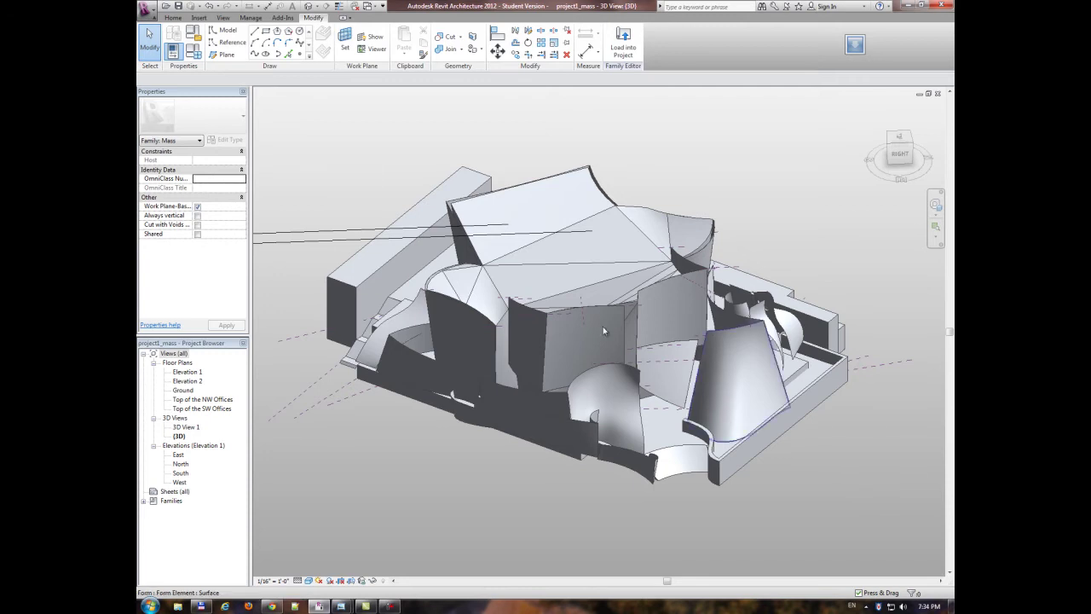
View the mass from the RIGHT side and zoom in on the tall central box.
click(576, 335)
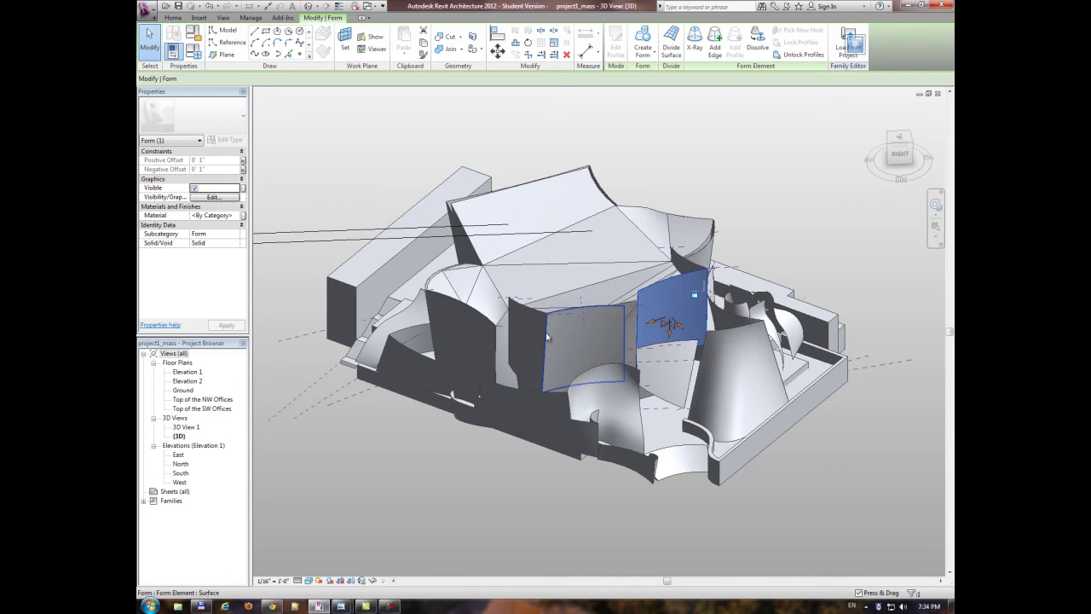
click(575, 345)
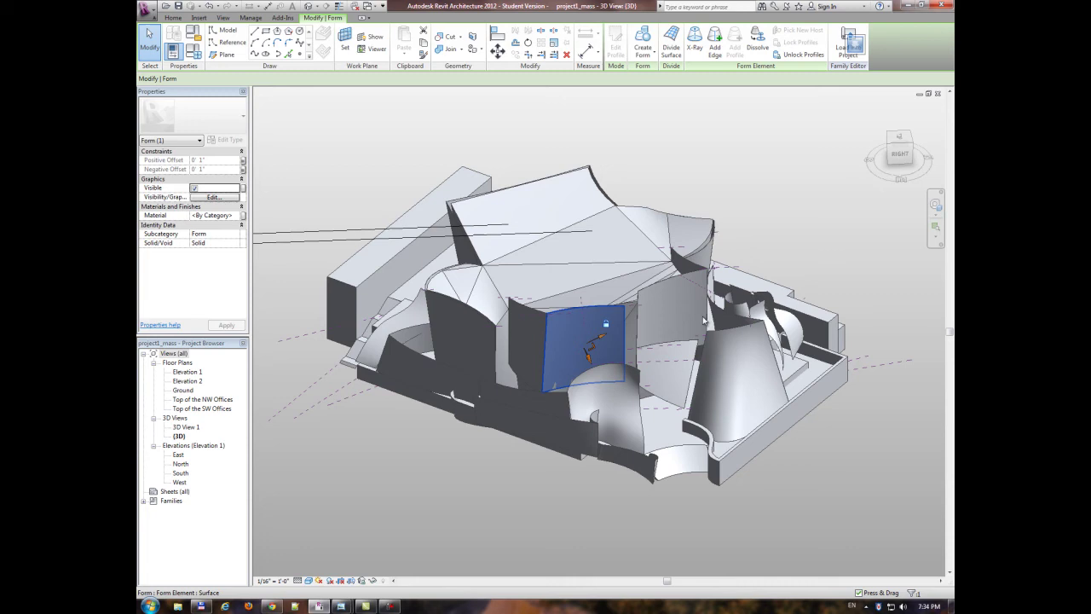
click(901, 158)
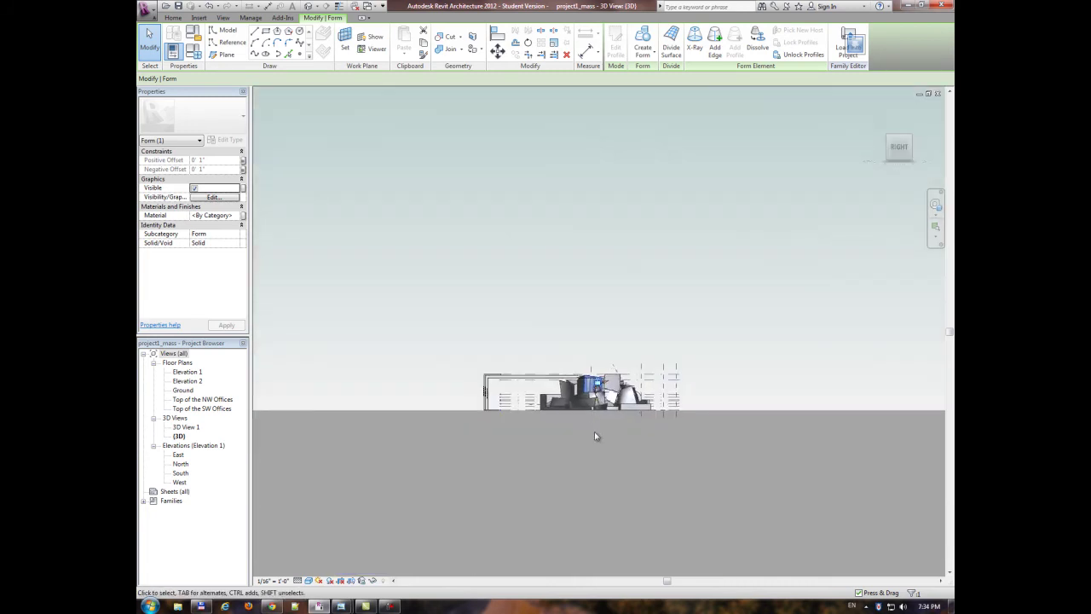
scroll(603, 382, up, 5)
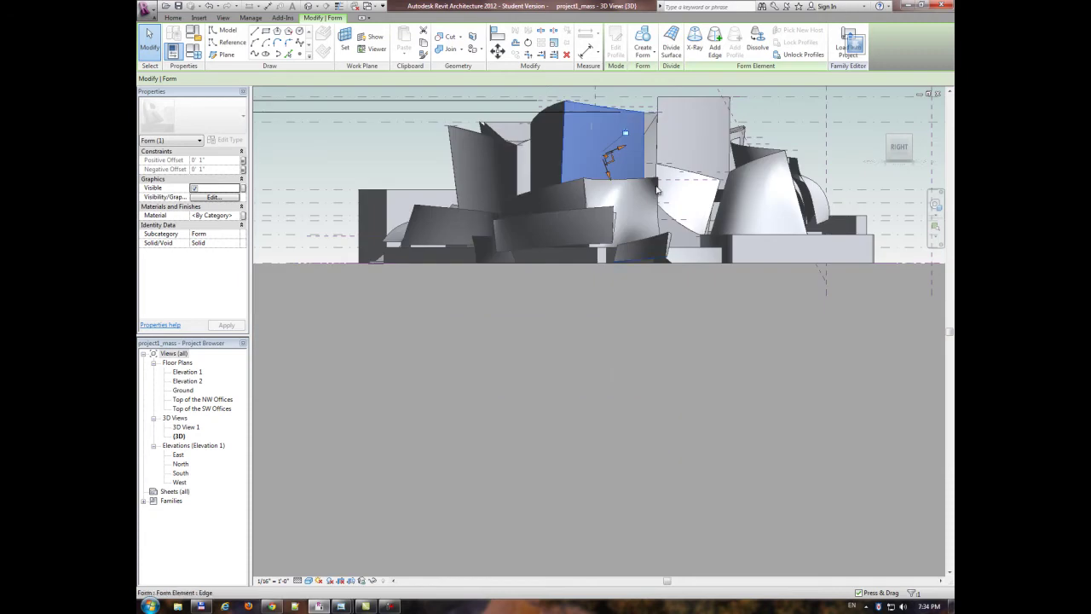
middle_drag(661, 305, 663, 352)
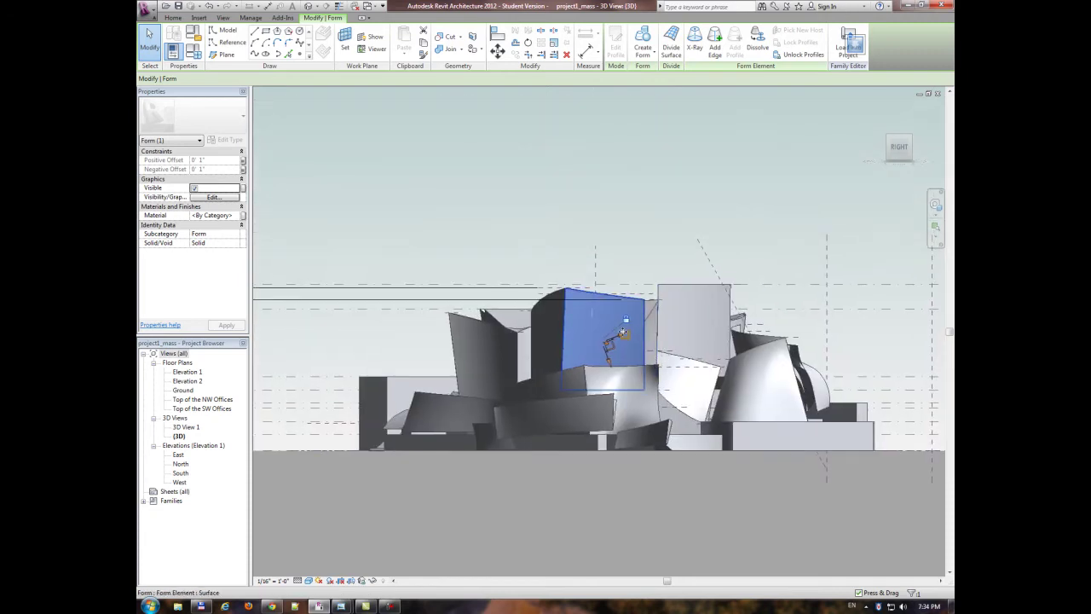
scroll(628, 312, up, 3)
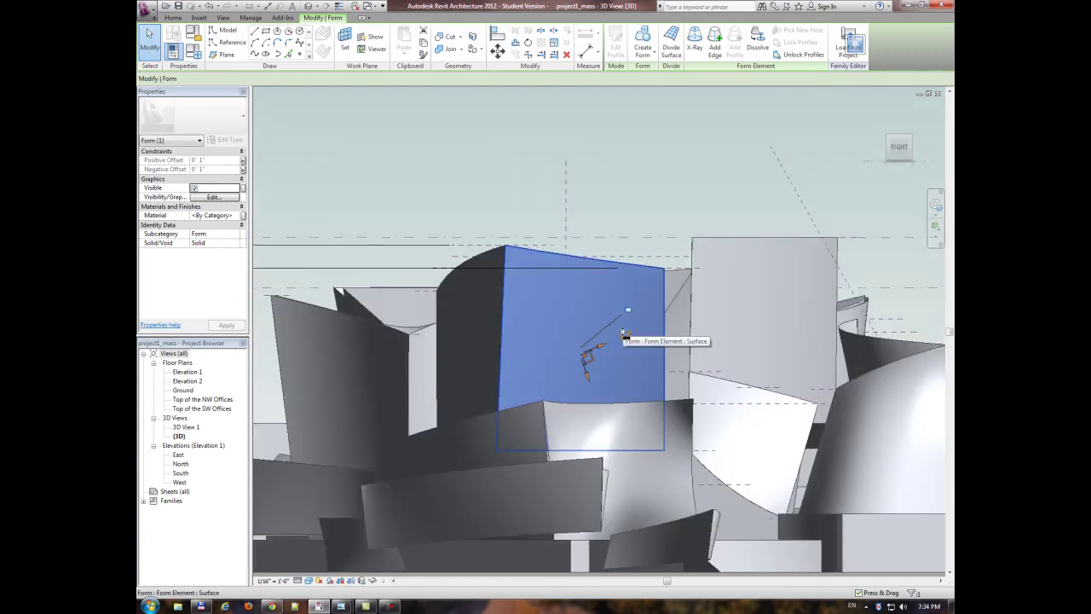
Set Wall 1 Height to 180' 0" in Family Types and apply it.
click(192, 53)
click(304, 123)
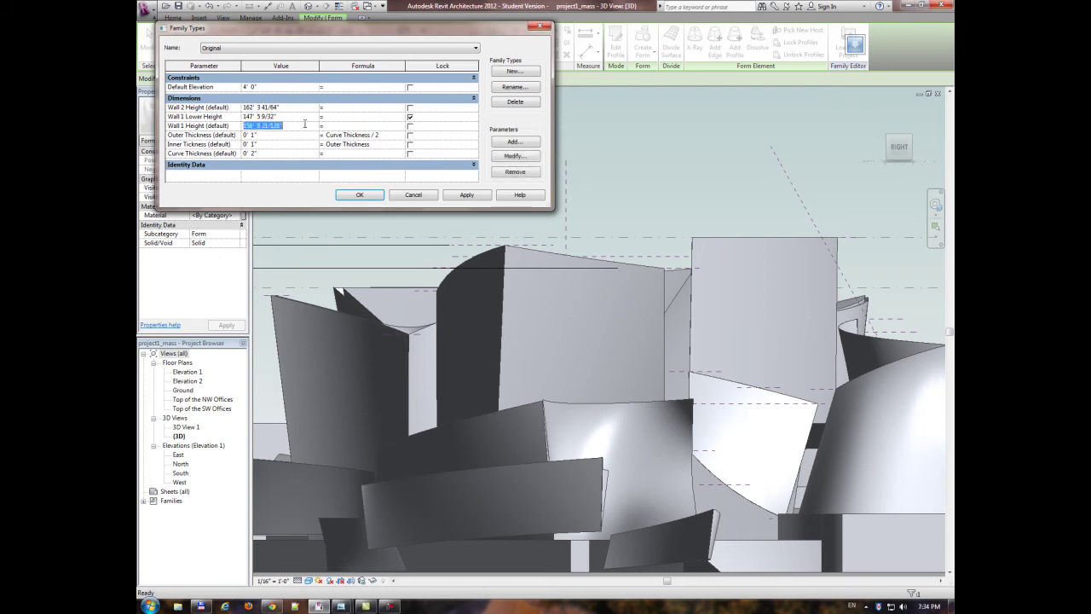
text(180)
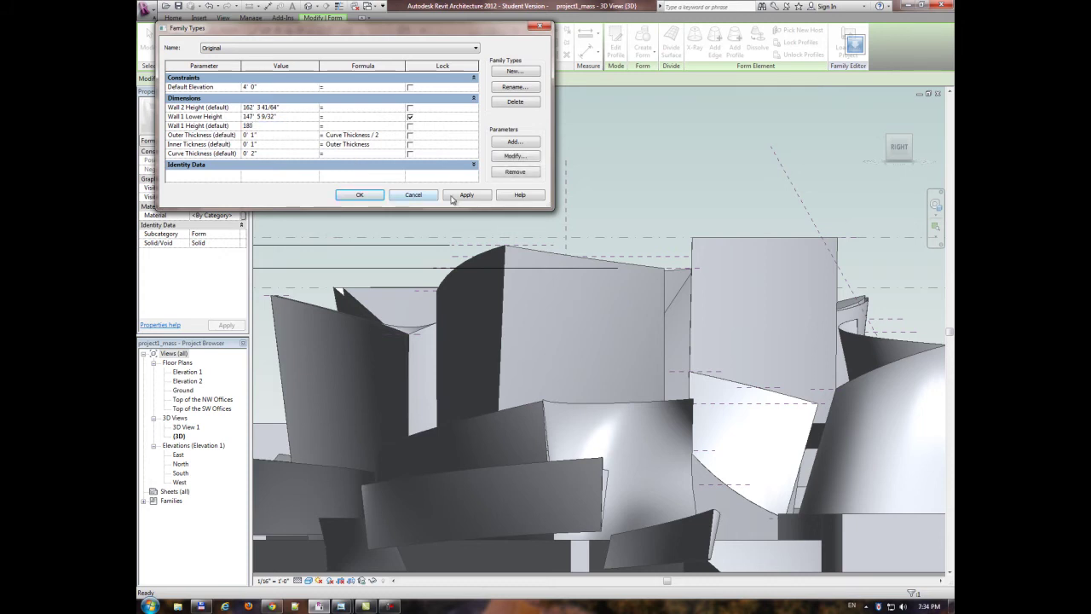
click(462, 196)
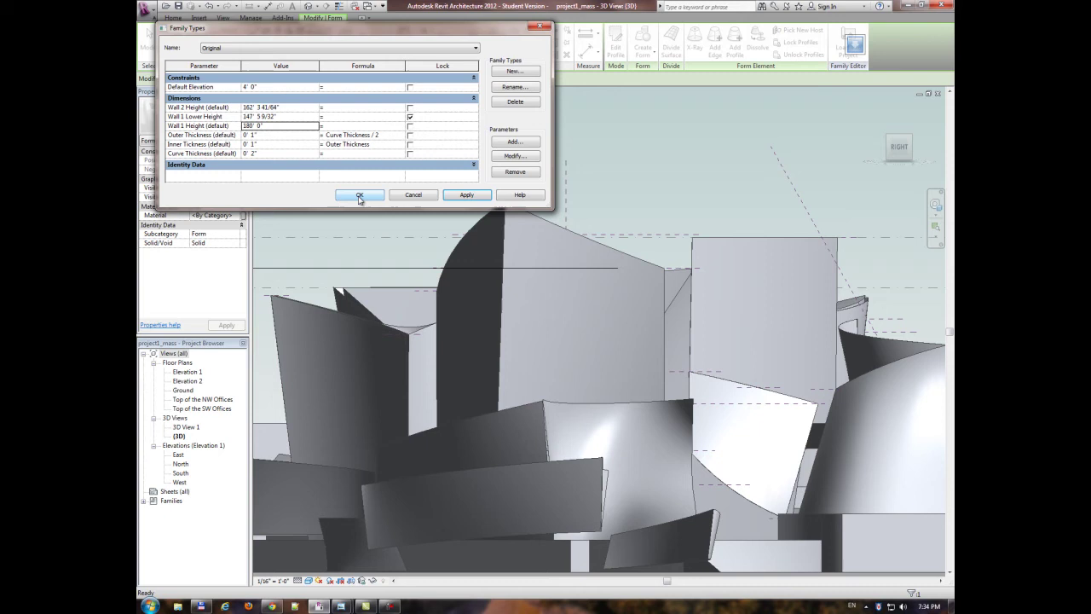
mouse_move(407, 31)
mouse_down()
mouse_move(416, 39)
mouse_move(399, 20)
mouse_up()
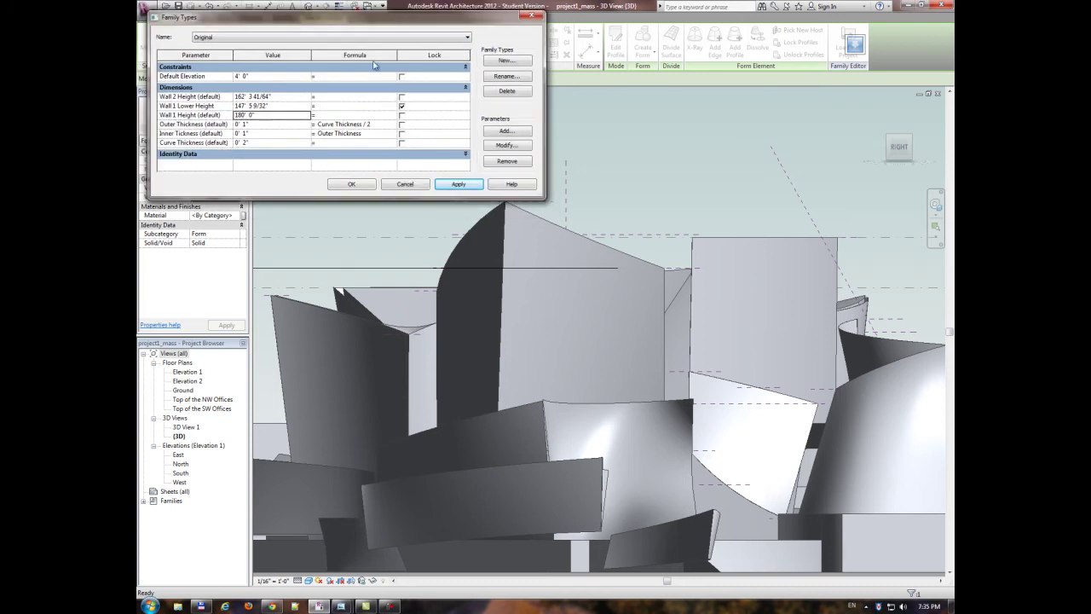
Set Wall 2 Height to 200' 0", apply, and close Family Types.
click(288, 98)
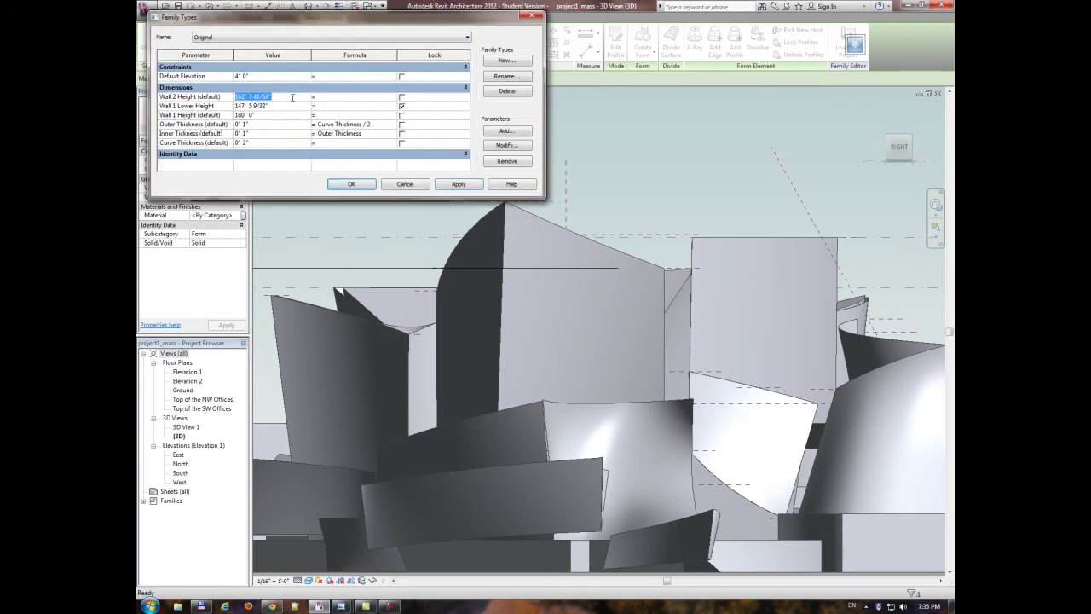
text(180)
drag(249, 96, 229, 99)
click(456, 185)
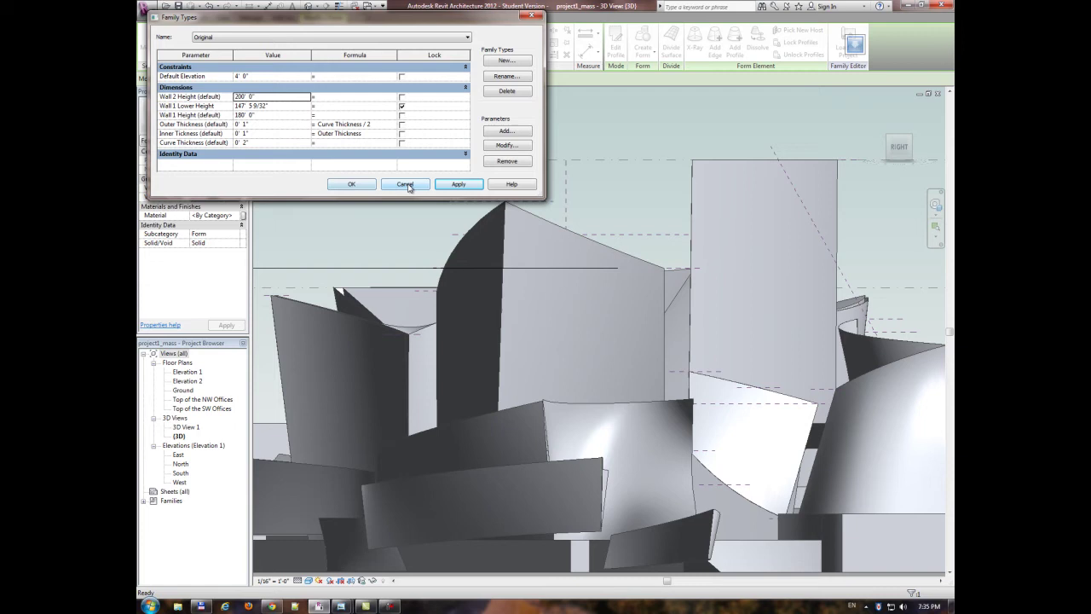
key(Escape)
Orbit onto the thin curved walls and change Curve Thickness to 2' 0" in Family Types.
shift+middle_drag(700, 256, 801, 435)
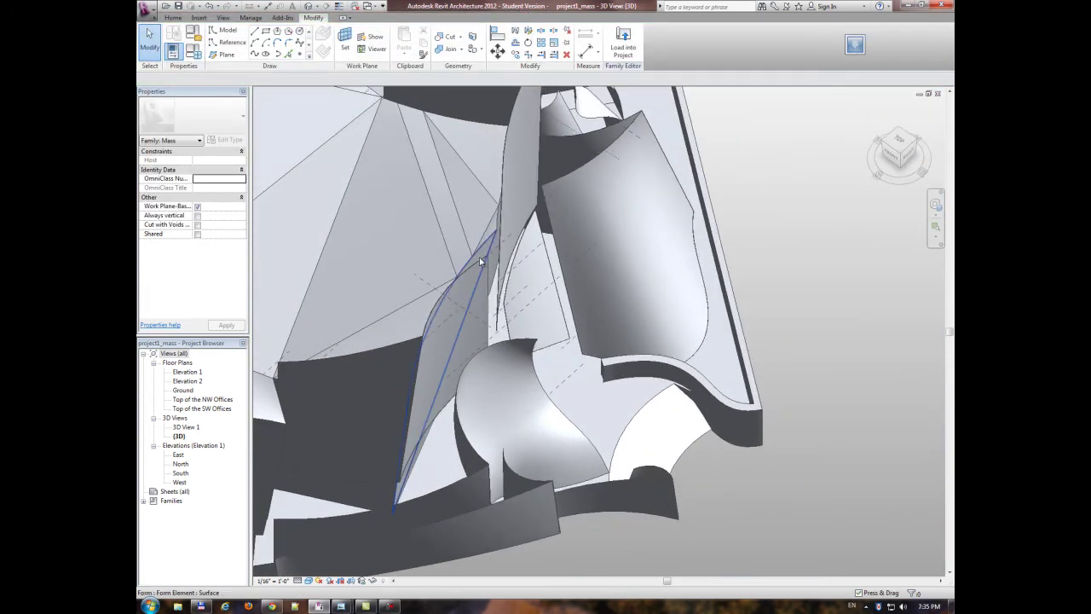
scroll(483, 263, up, 2)
shift+middle_drag(486, 264, 165, 68)
click(193, 53)
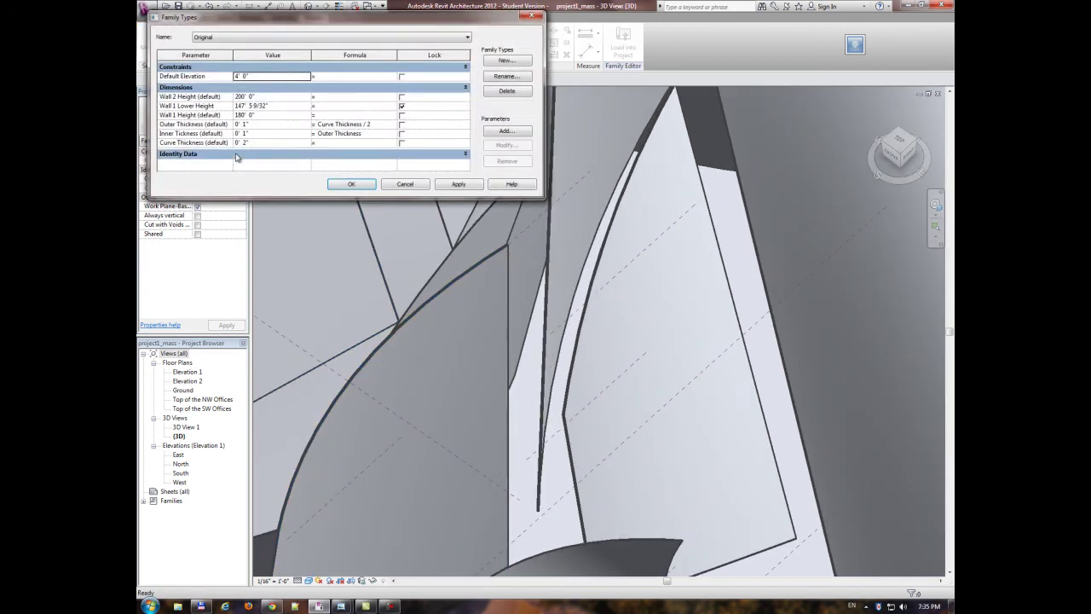
click(260, 143)
click(274, 143)
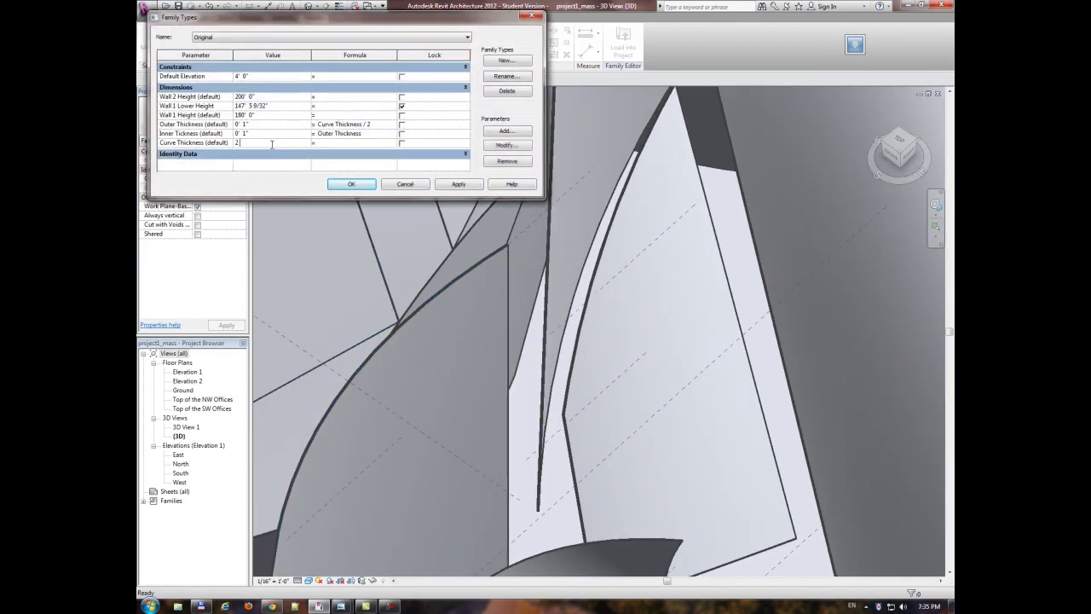
click(275, 134)
click(361, 184)
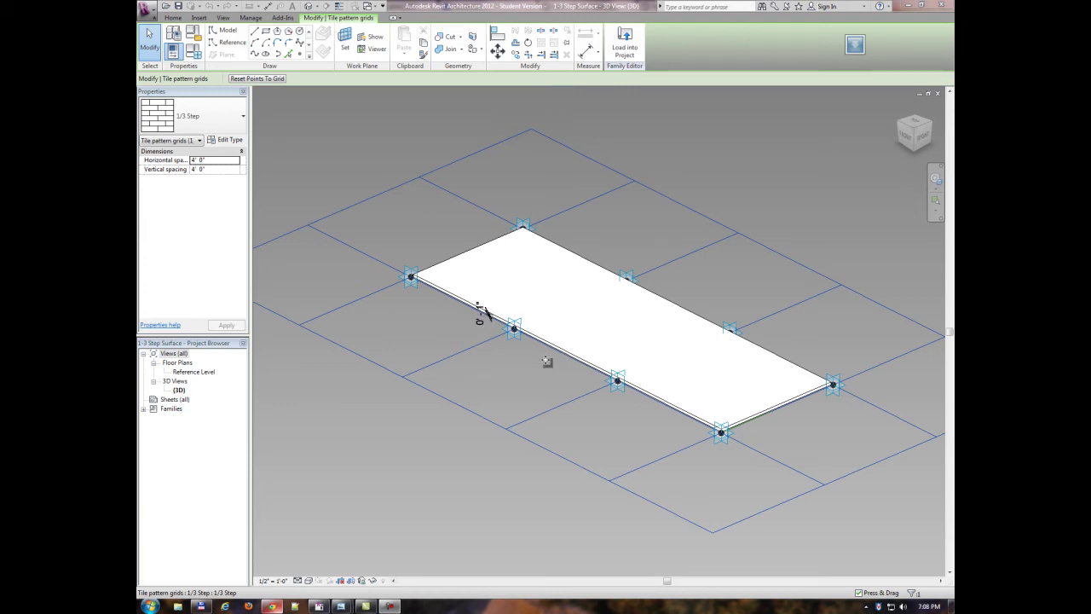
Select the void form beneath the 1-3 Step Surface panel, cycling to it with Tab.
click(635, 389)
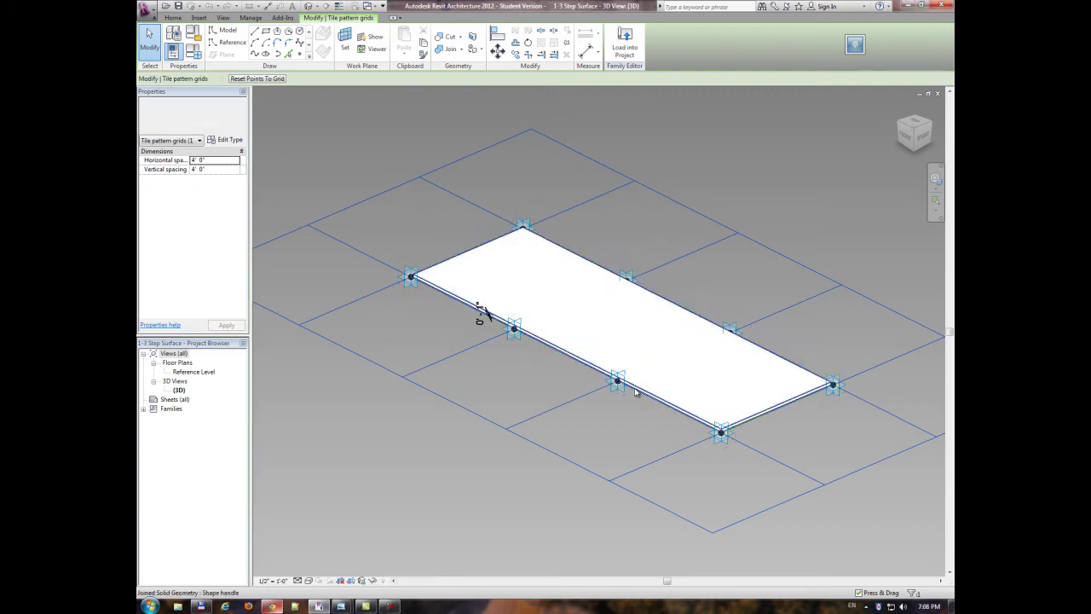
key(Tab)
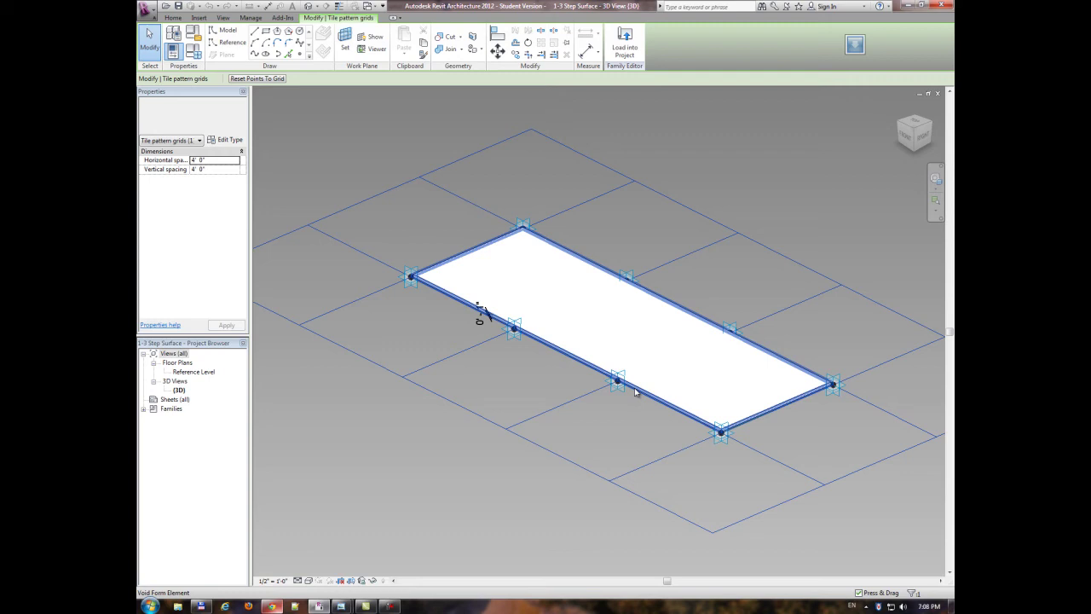
click(634, 390)
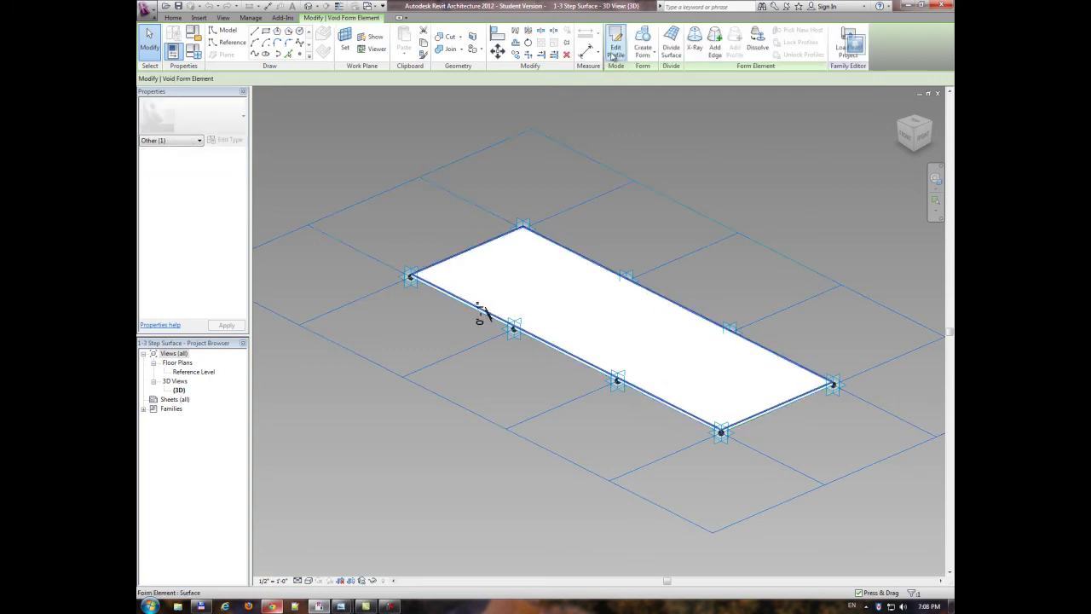
Inspect the void form's profile corner in Edit Profile mode, then finish editing.
click(616, 51)
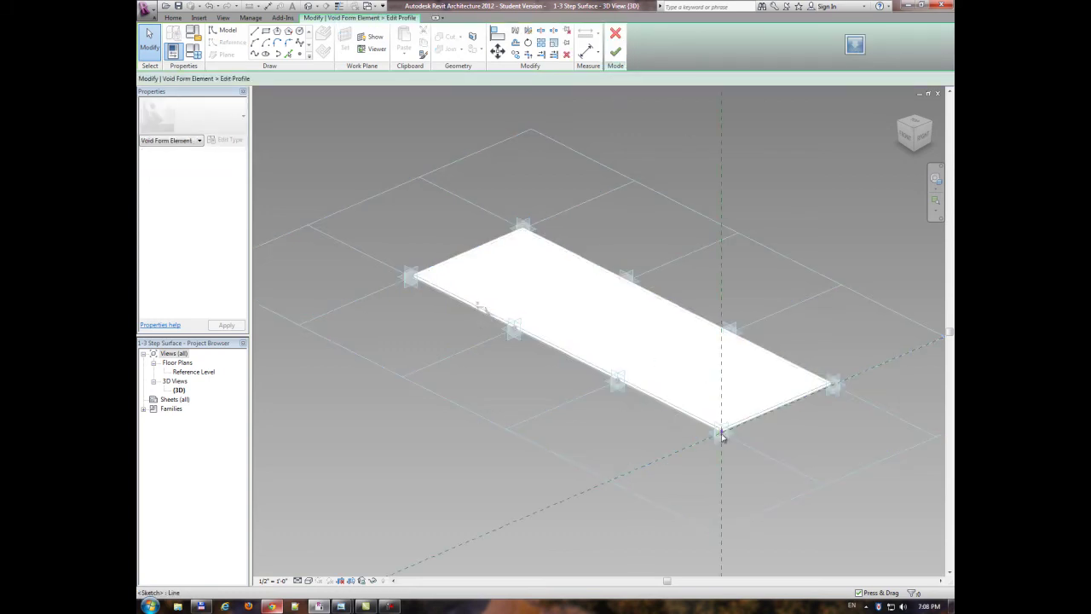
scroll(723, 434, up, 3)
scroll(723, 435, down, 3)
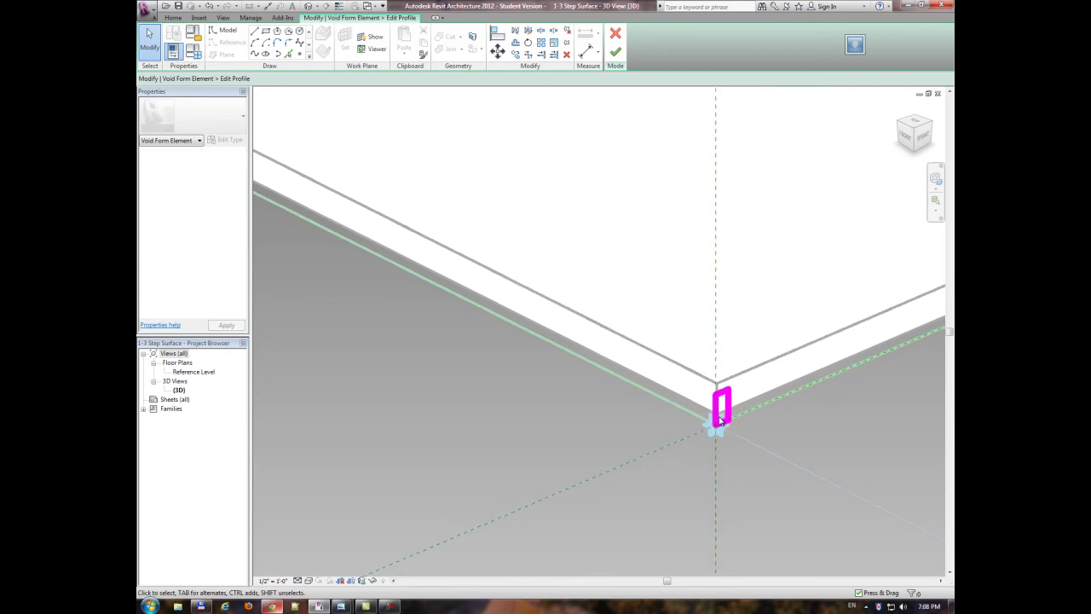
scroll(719, 418, down, 5)
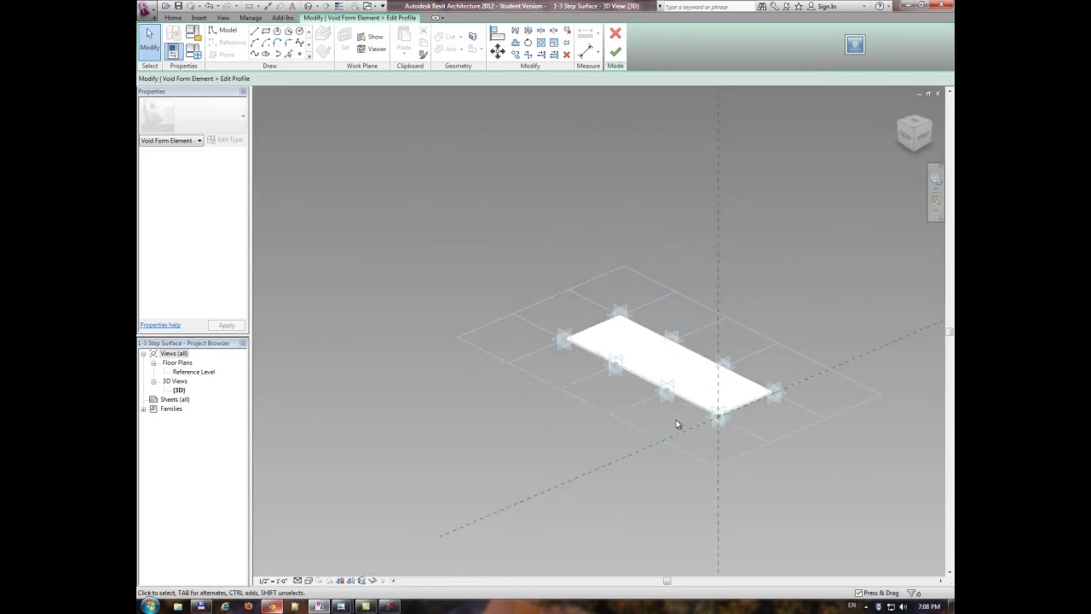
click(615, 51)
scroll(477, 312, up, 3)
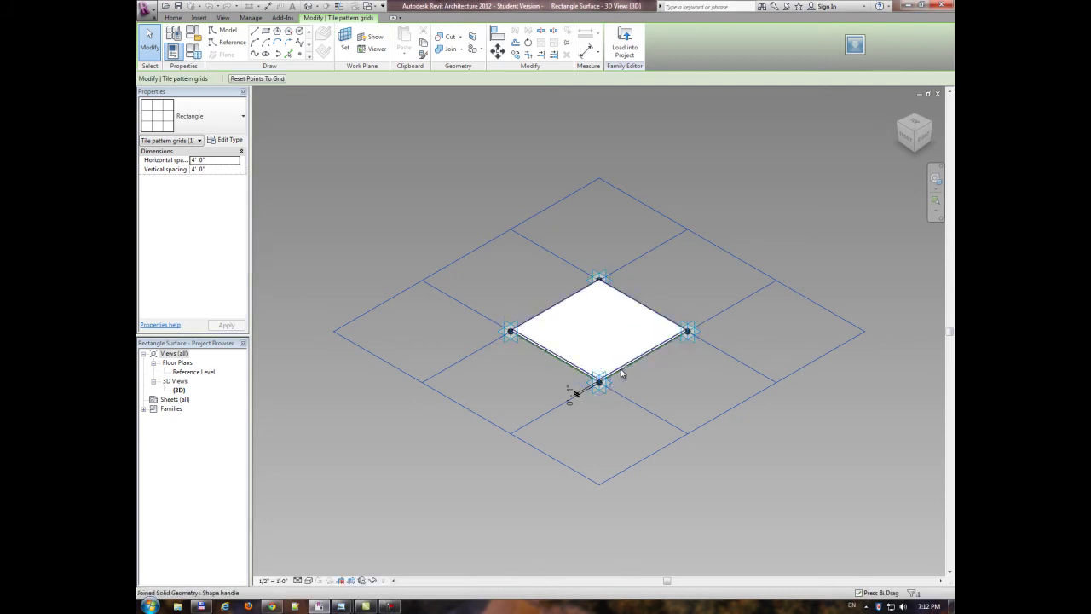
Select the Rectangle Surface void form and its surface, then deselect it.
click(621, 373)
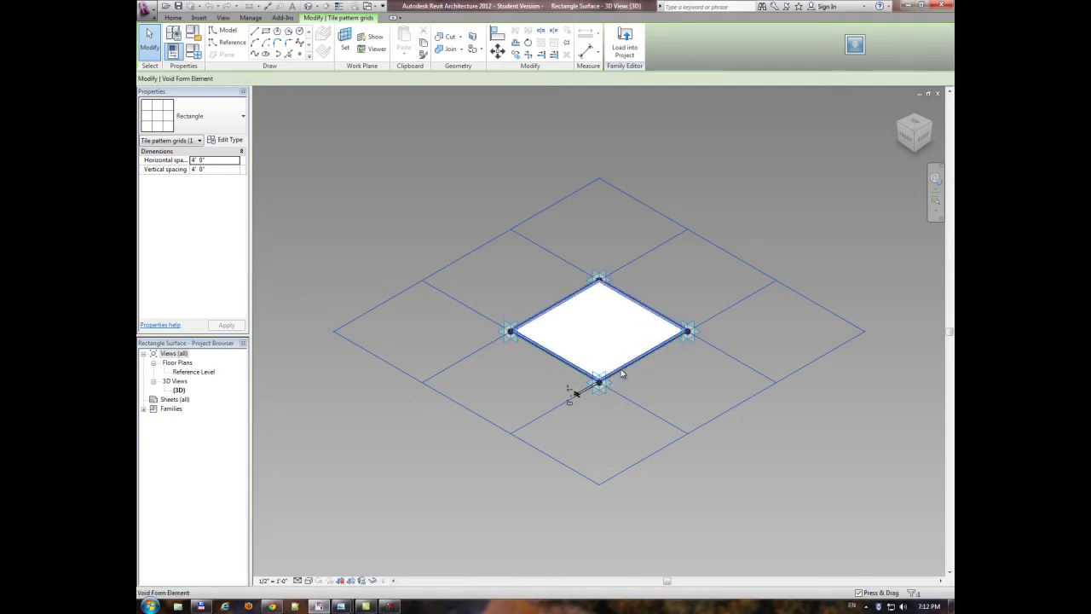
click(641, 362)
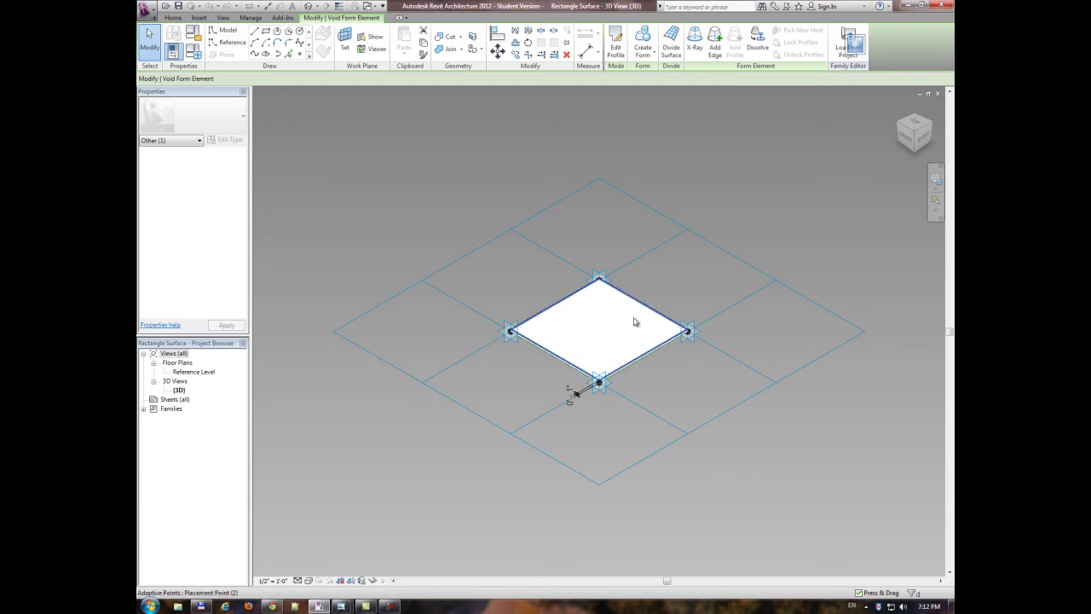
click(688, 396)
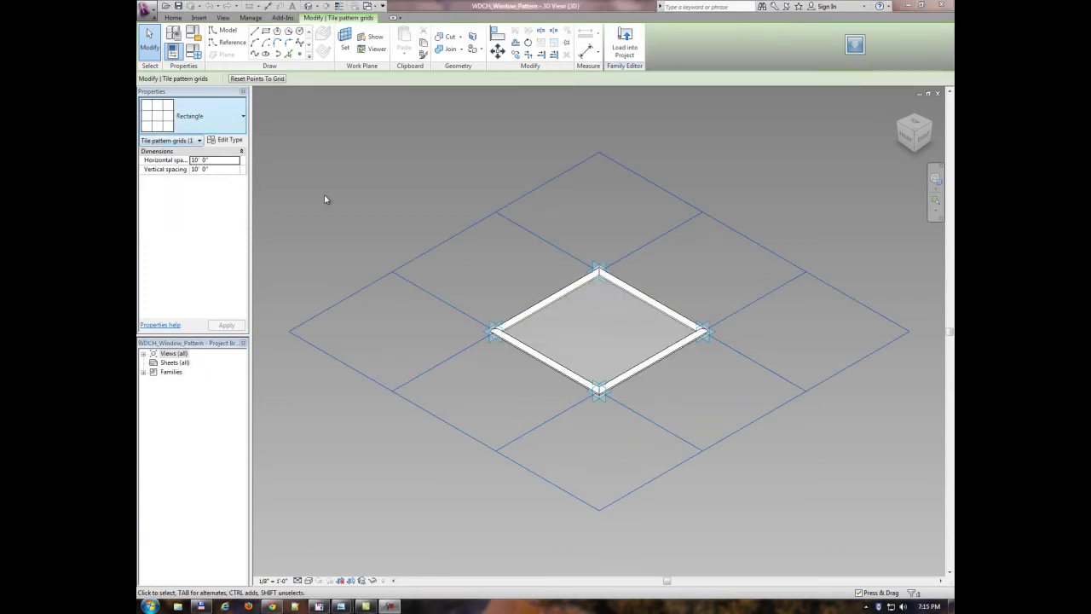
click(603, 347)
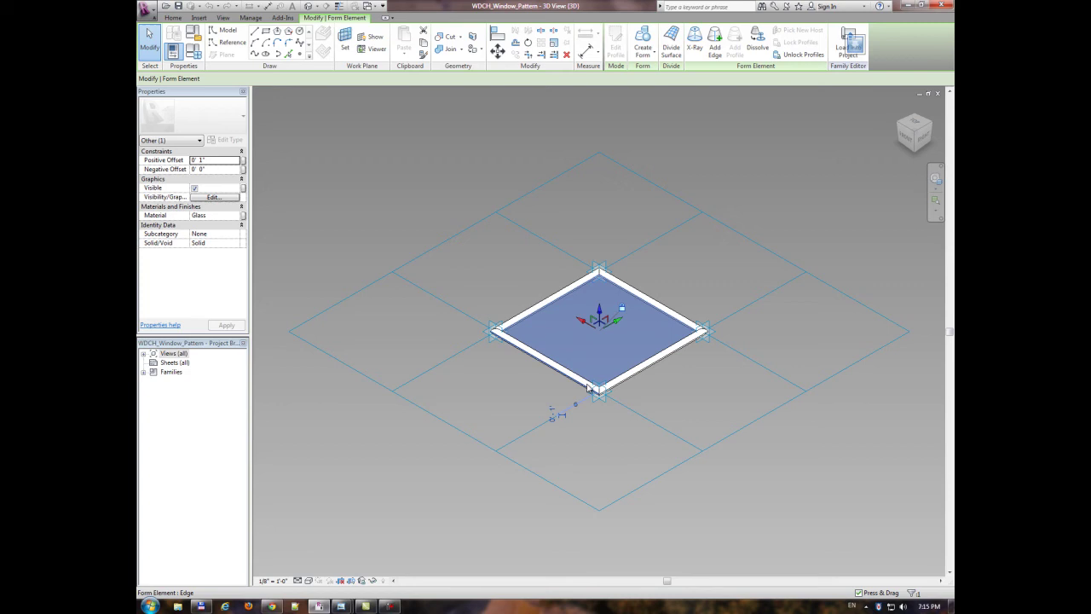
click(588, 388)
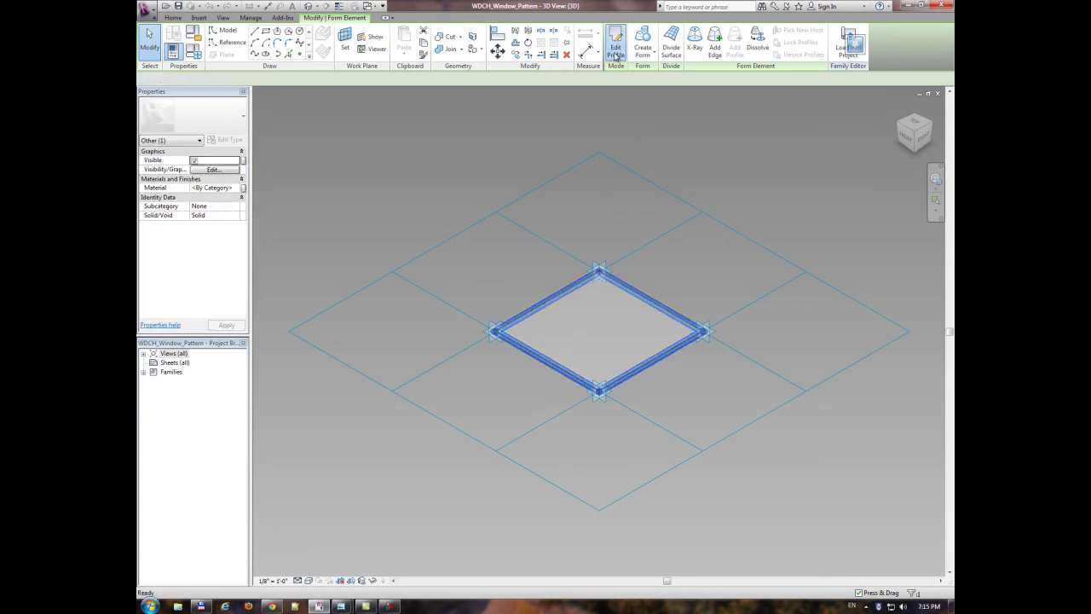
click(615, 42)
scroll(600, 391, up, 3)
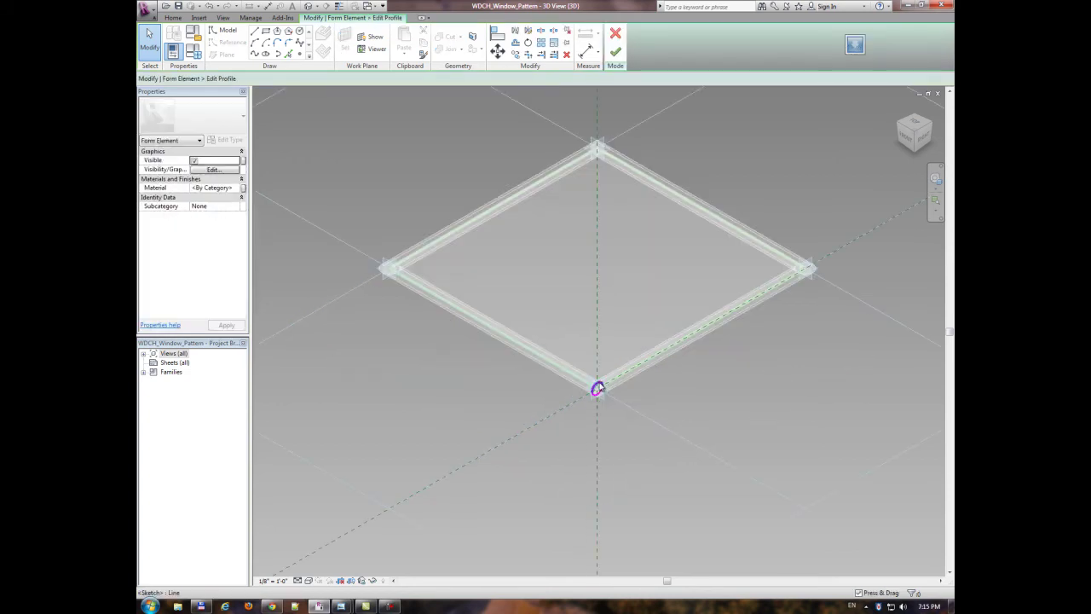
click(598, 380)
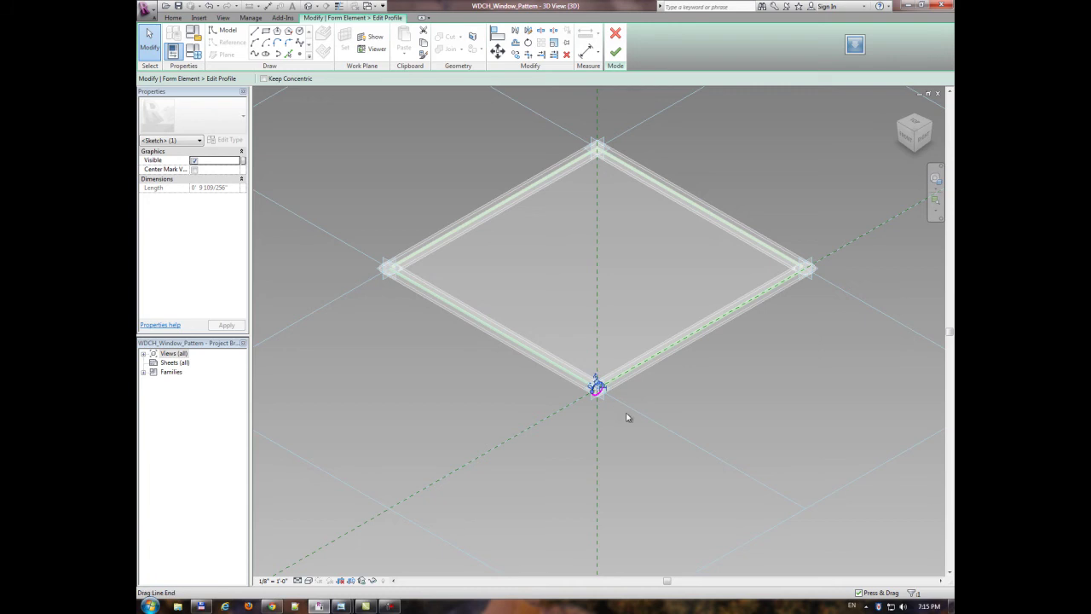
click(615, 52)
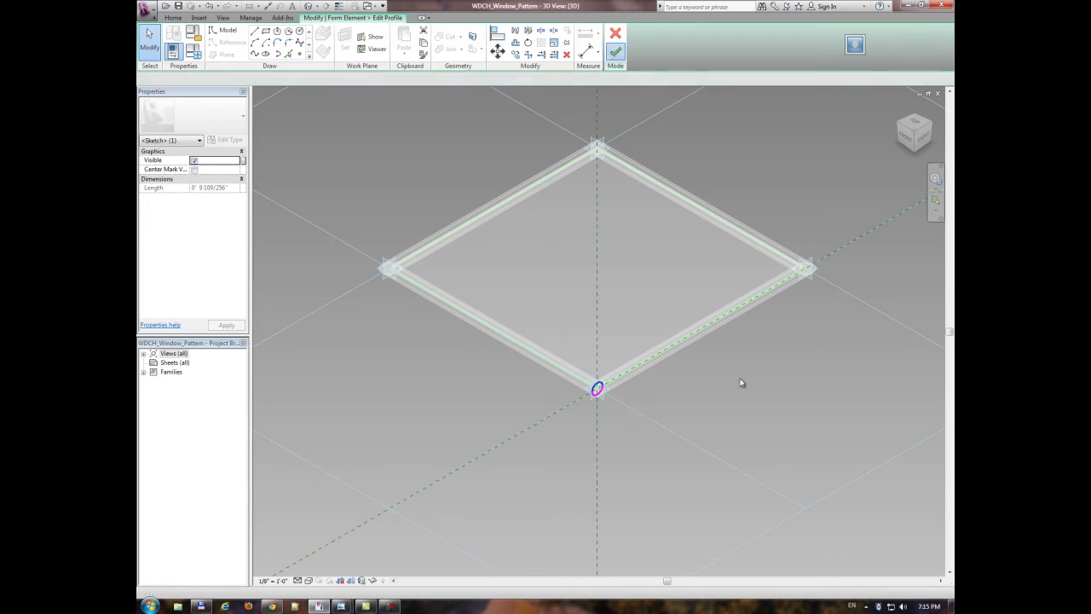
click(746, 410)
scroll(747, 411, down, 3)
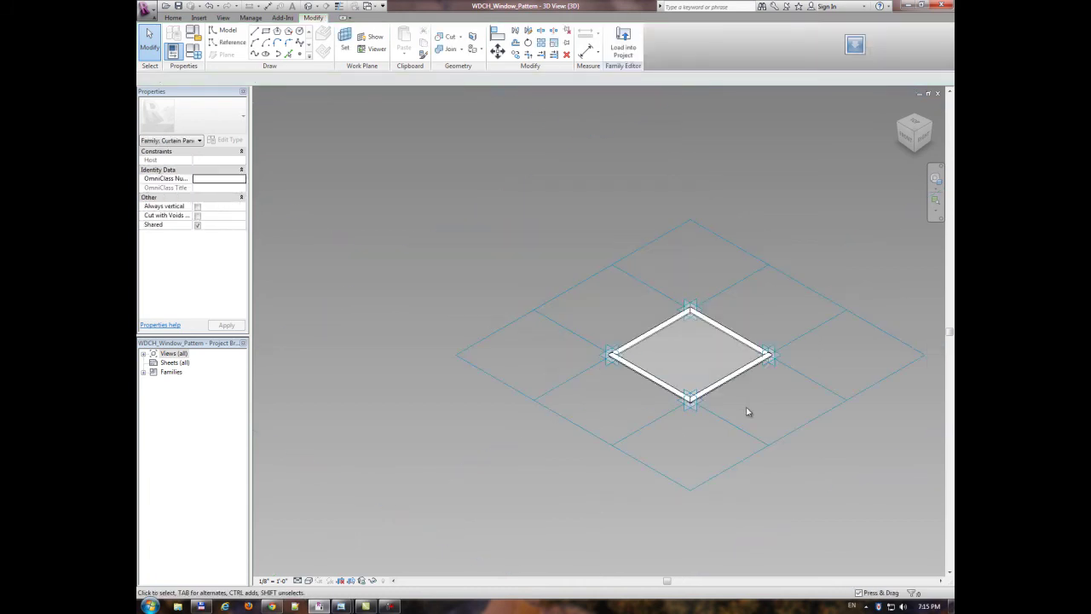
middle_drag(776, 412, 678, 419)
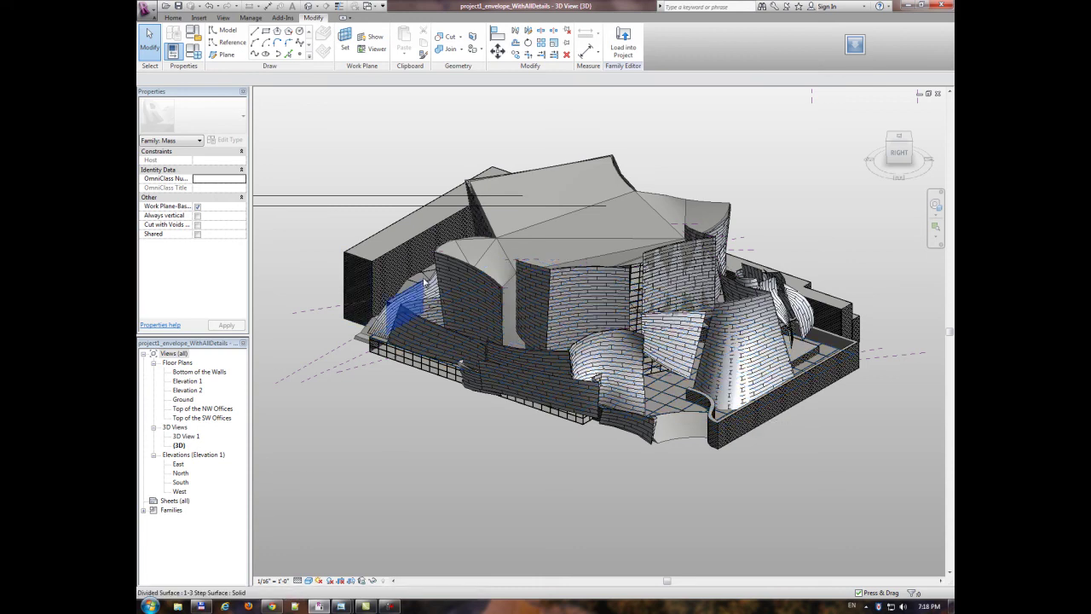
Select the large divided facade surface, then clear the selection.
click(630, 349)
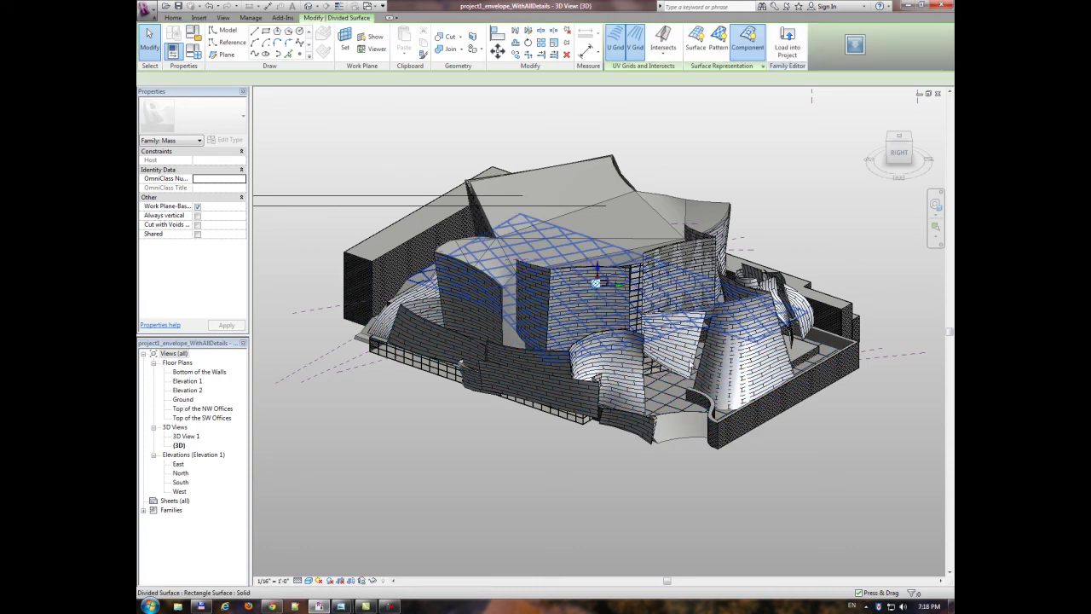
click(808, 467)
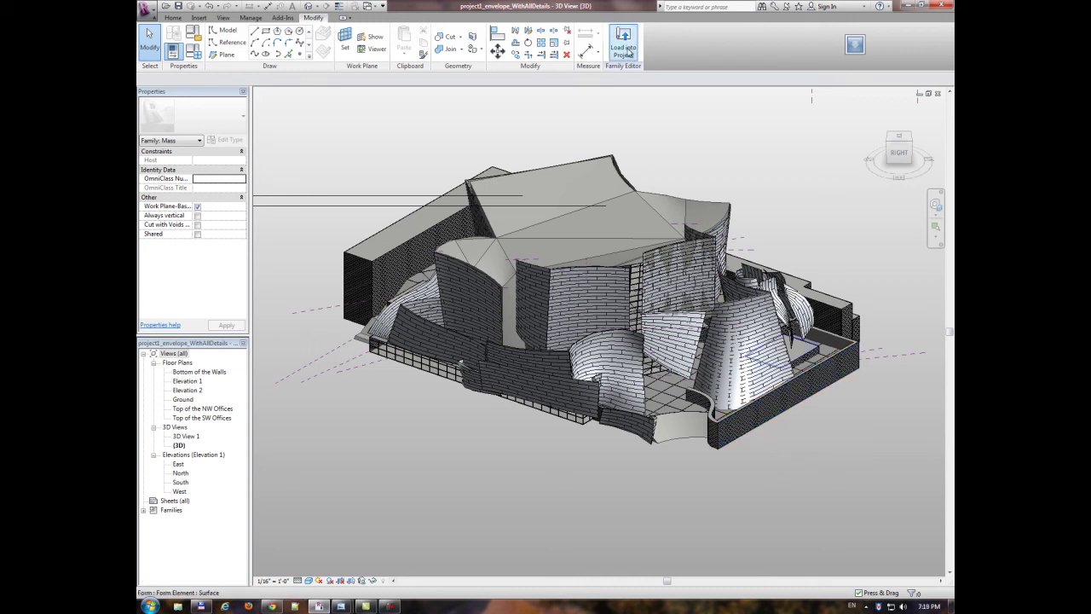
Review the pattern types of the stepped and cone-shaped facade surfaces without changing them.
click(607, 293)
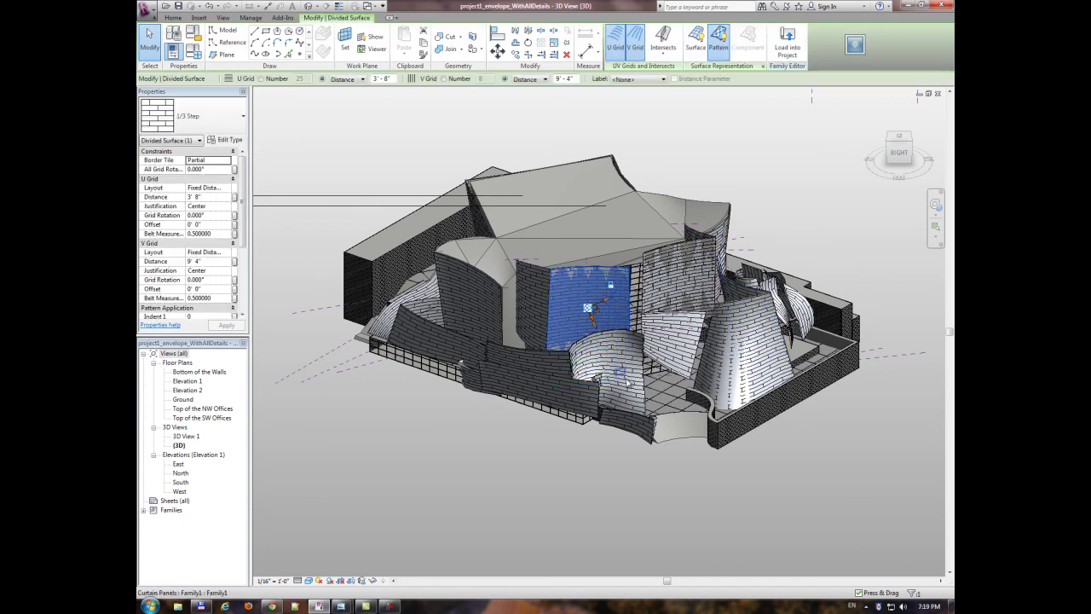
click(770, 360)
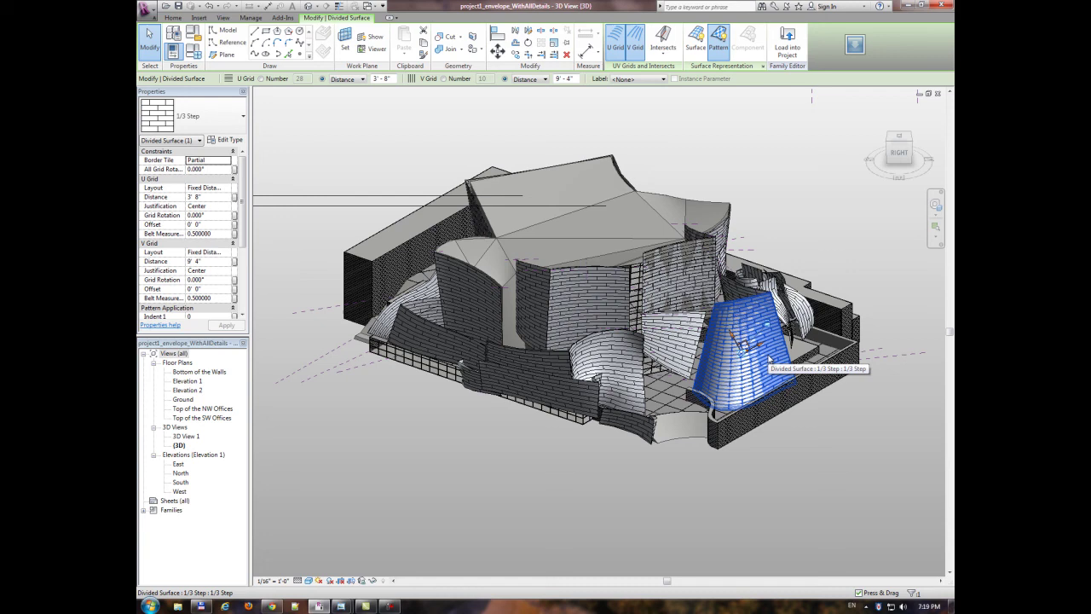
click(228, 126)
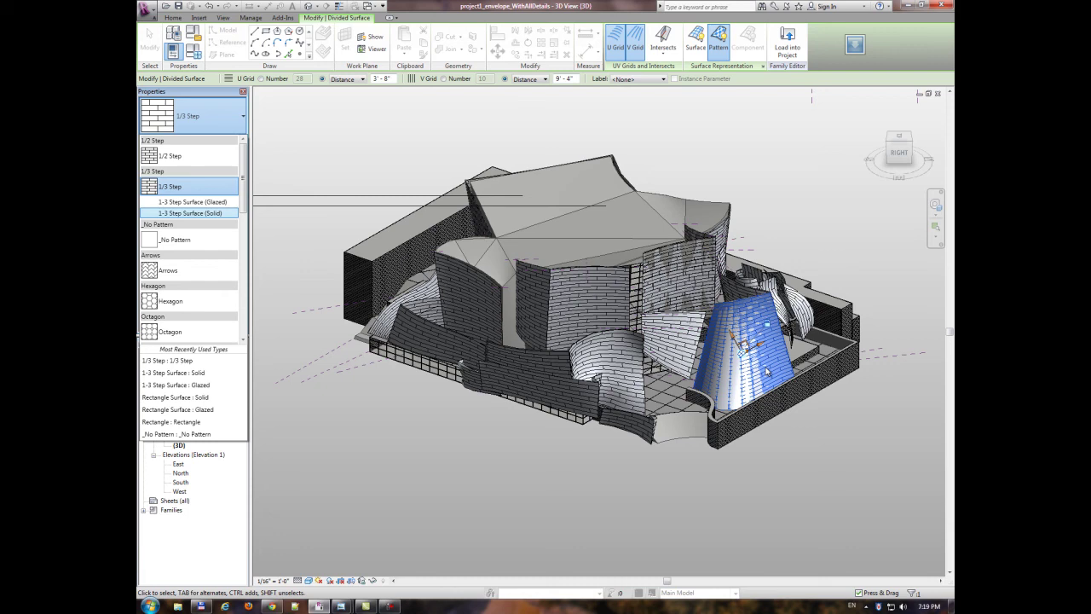
click(833, 444)
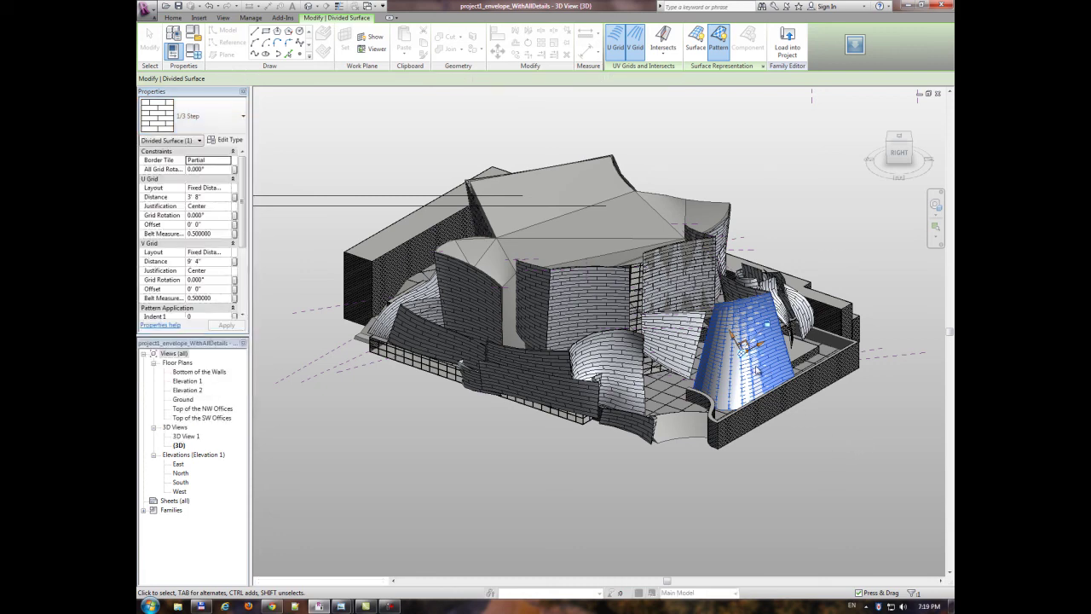
click(825, 467)
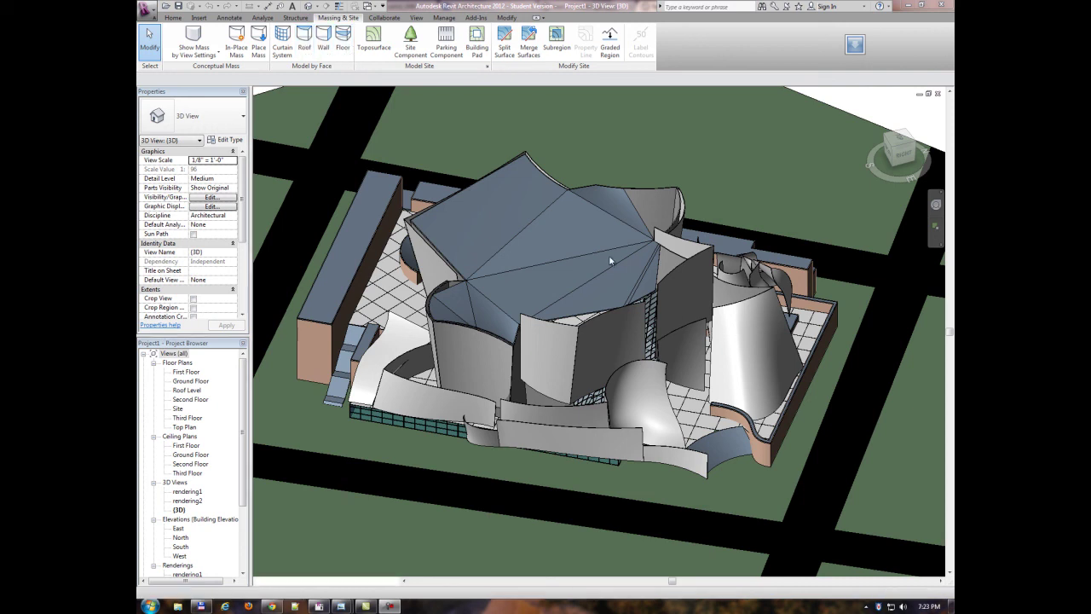
Orbit around the building to near top-down, then open the rendering2 interior view.
shift+middle_drag(783, 339, 539, 201)
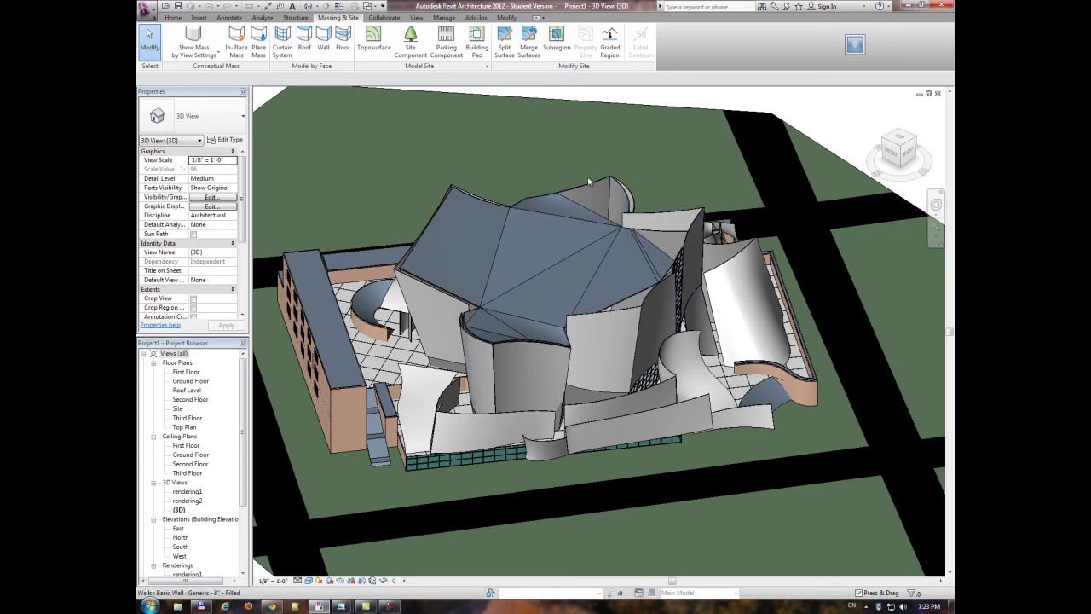
shift+middle_drag(692, 334, 713, 435)
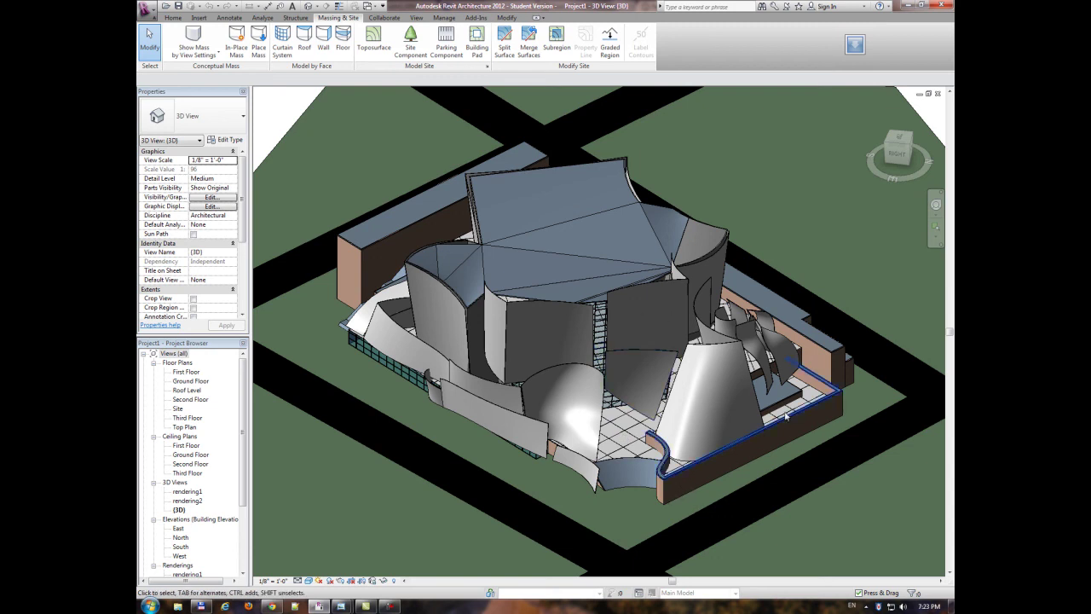
shift+middle_drag(367, 332, 792, 334)
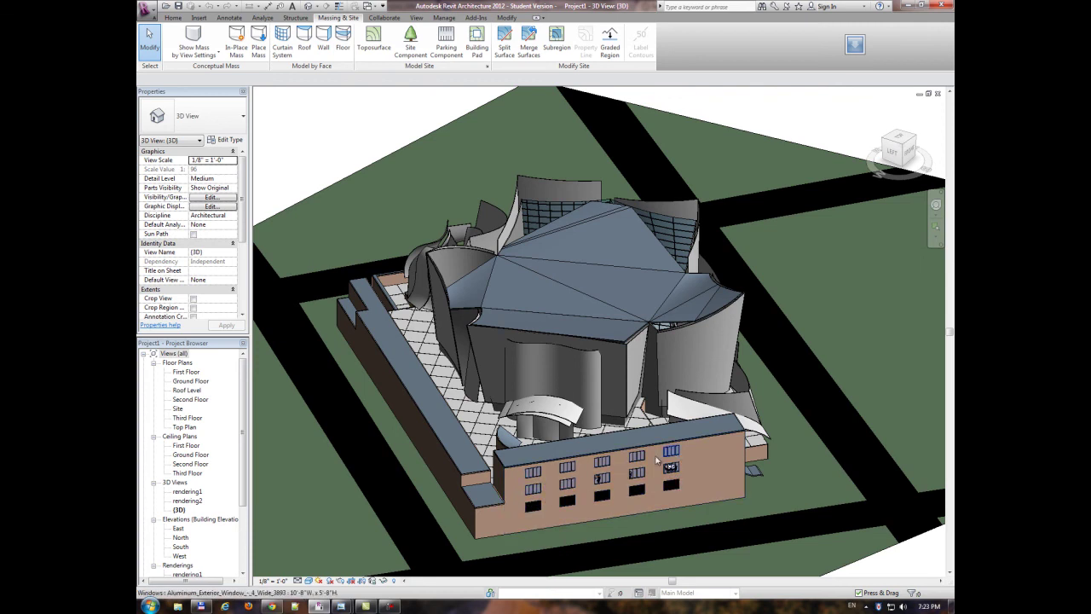
scroll(564, 482, up, 3)
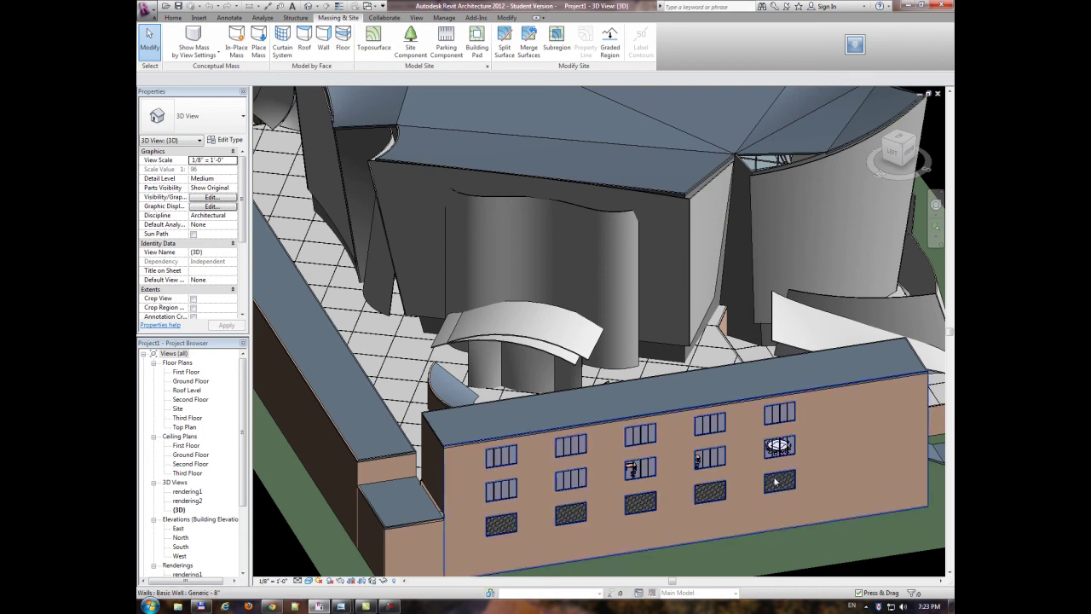
double_click(187, 500)
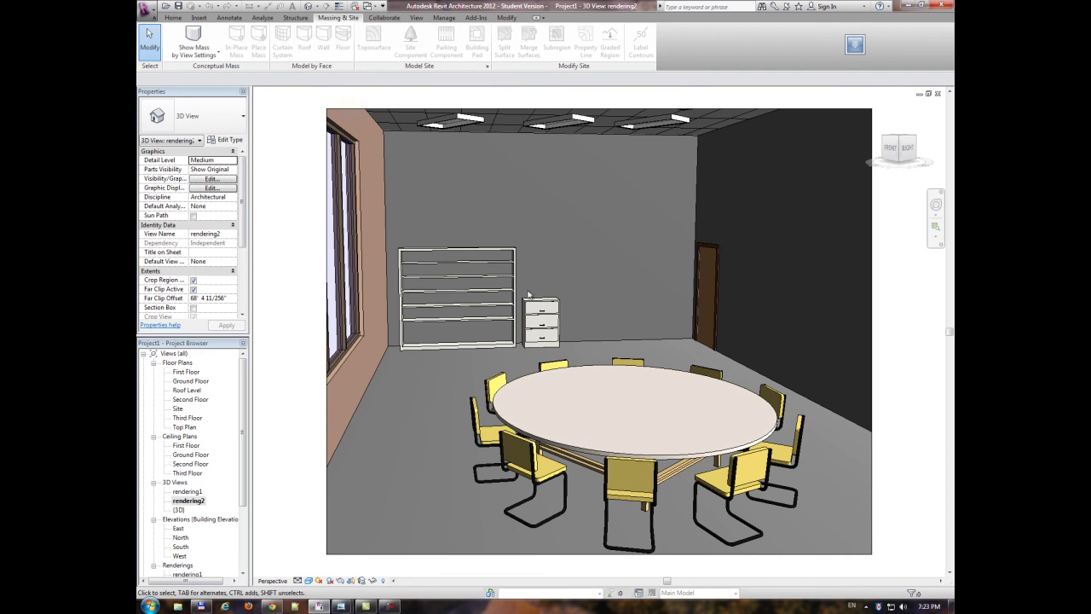
Return to the {3D} view zoomed to the whole site, then show rendering1 in Photo Viewer.
double_click(178, 510)
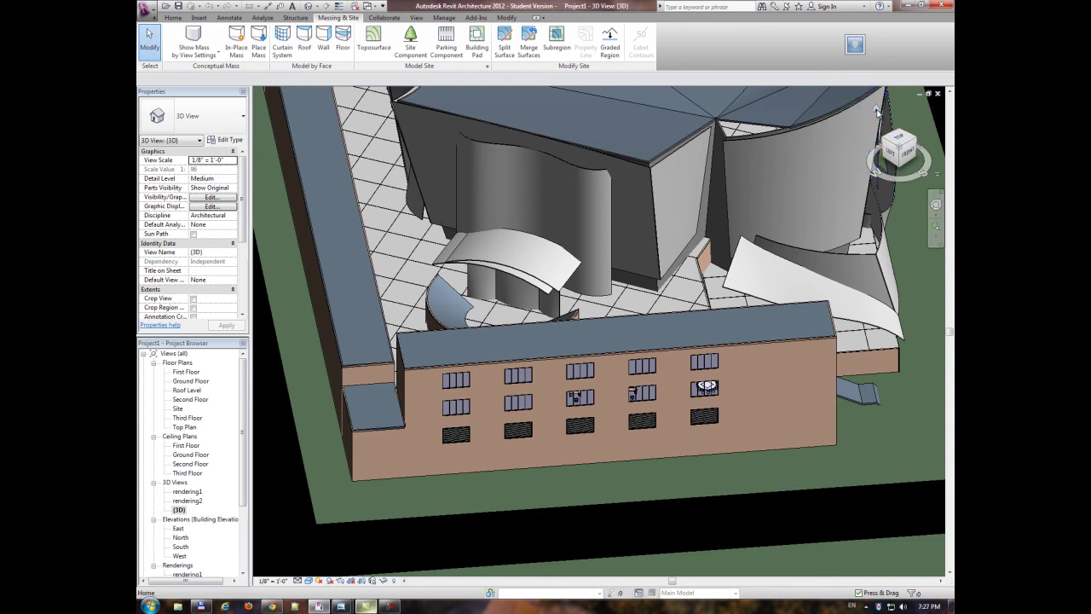
click(878, 110)
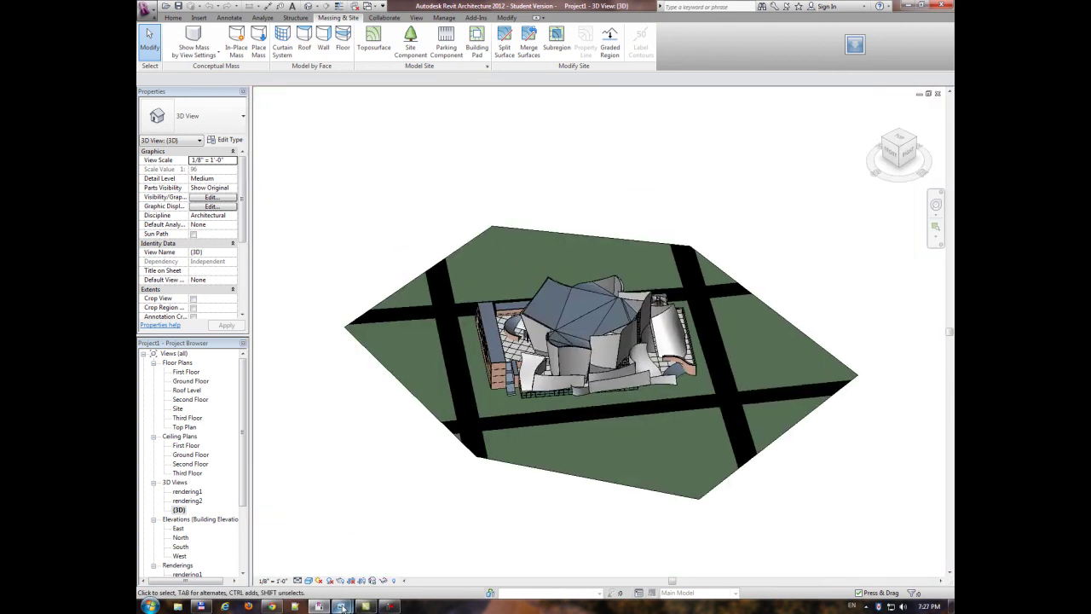
mouse_move(341, 607)
click(287, 538)
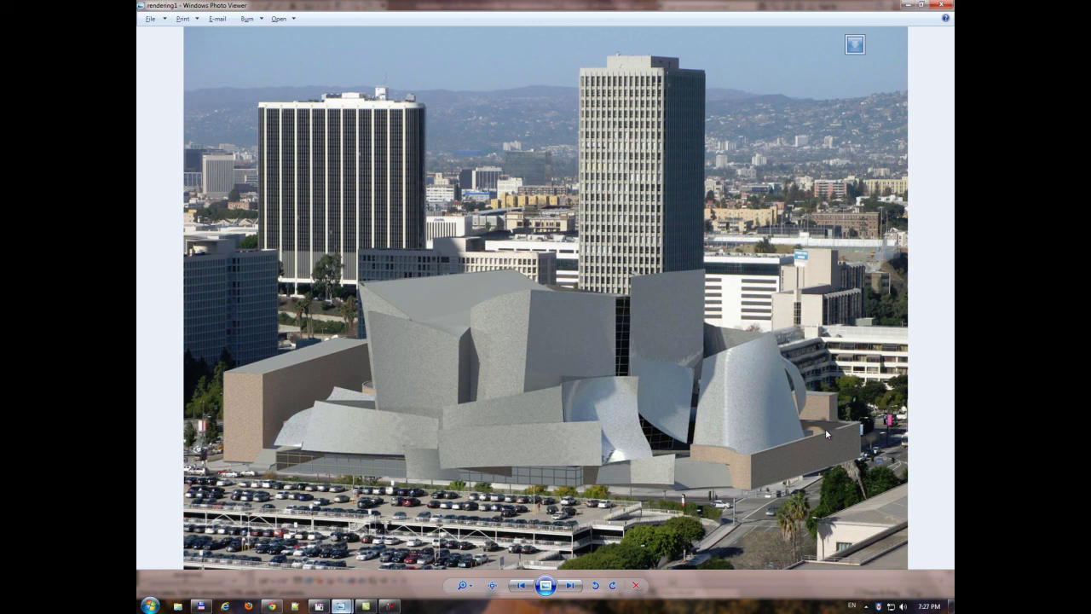